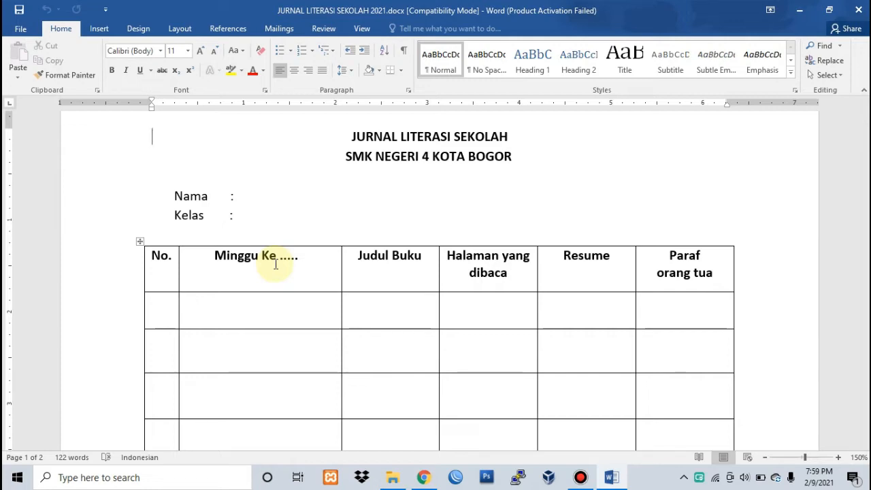
Review the school literacy journal form and the class teacher's recap table in the document.
click(274, 264)
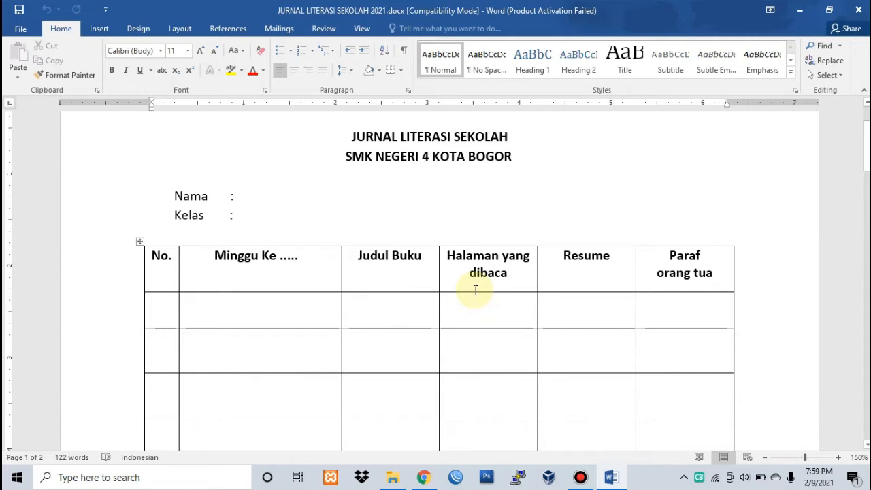
scroll(476, 290, down, 1)
scroll(476, 290, down, 5)
scroll(476, 290, down, 6)
scroll(476, 290, down, 4)
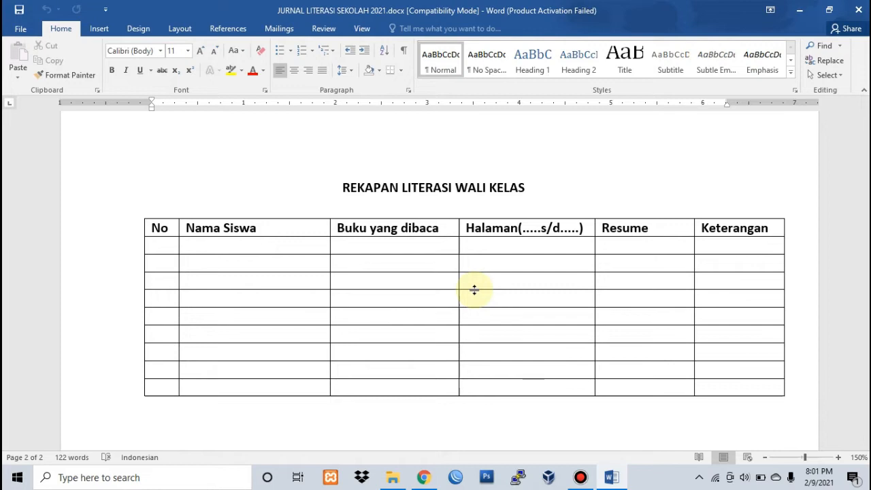
Switch to Chrome and log in to the SMKN 4 Bogor e-learning site with the teacher's username and password.
click(424, 477)
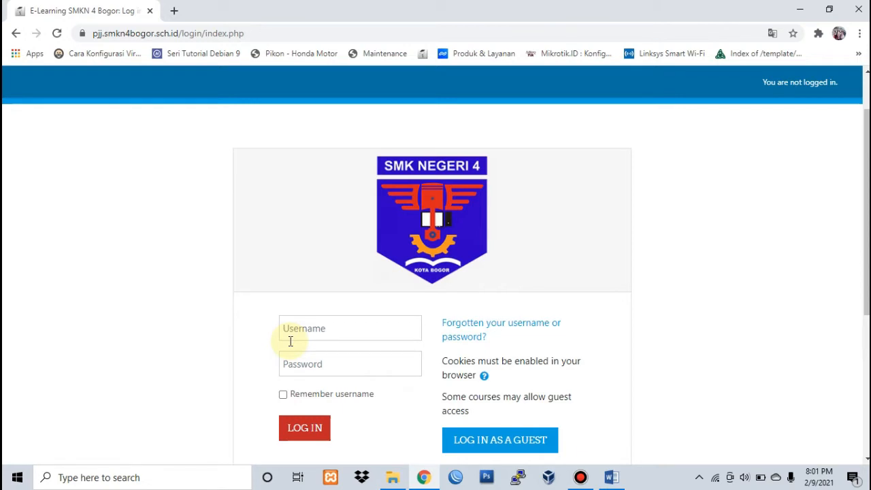
click(302, 329)
text(muha)
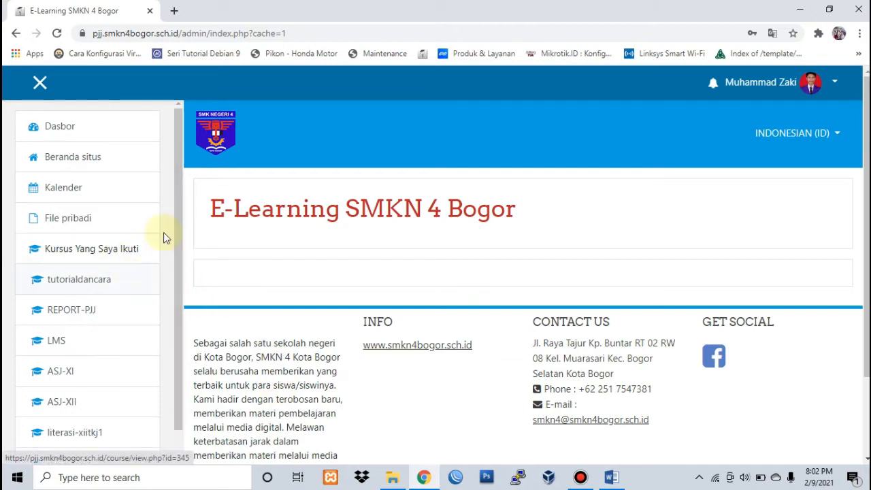
Open the Literasi - Kelas XII TKJ 1 course from the dashboard's course overview.
scroll(53, 197, down, 1)
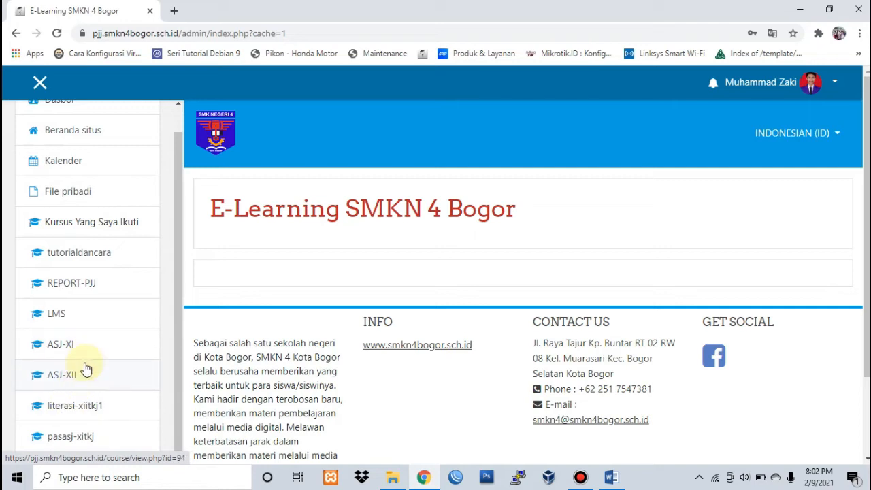
click(80, 407)
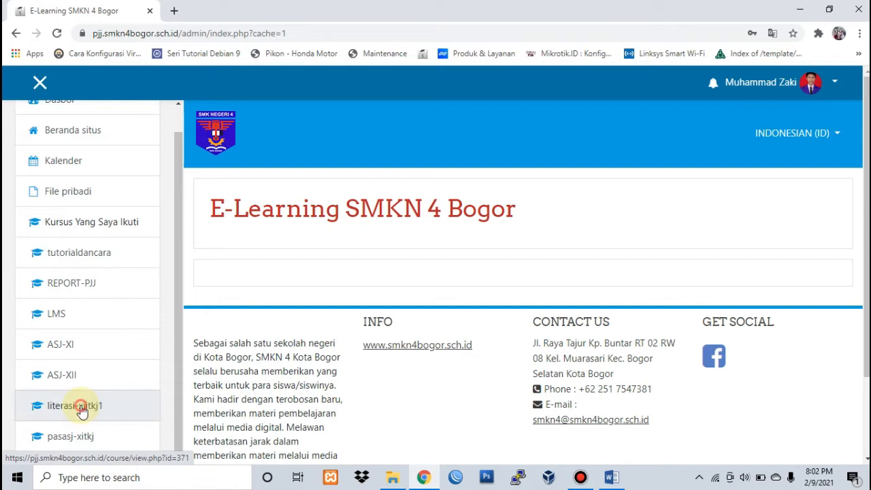
scroll(89, 391, down, 1)
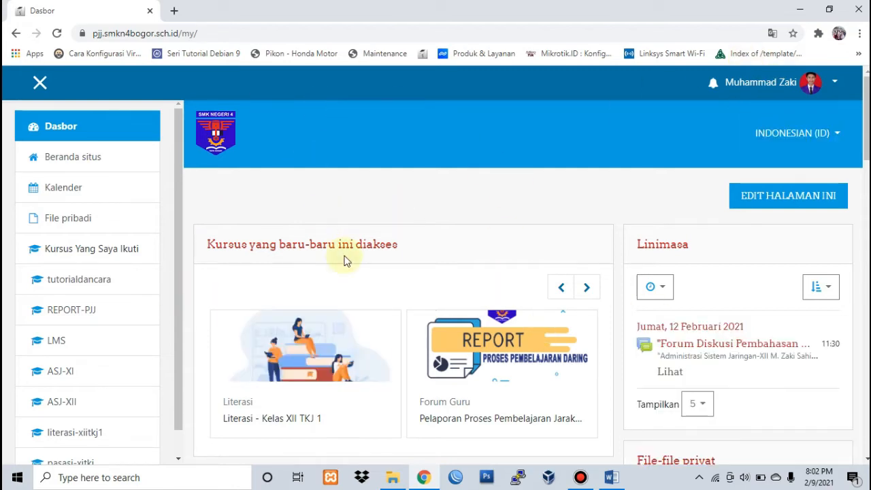
scroll(597, 234, down, 1)
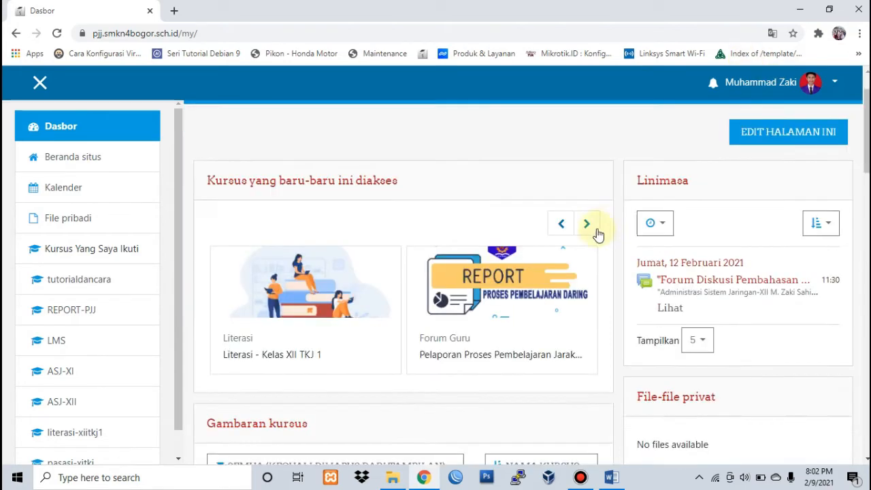
scroll(690, 266, down, 2)
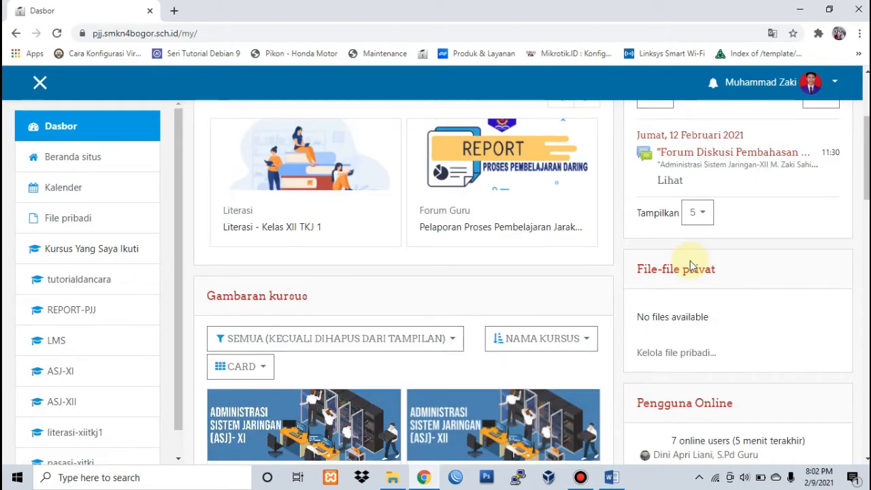
scroll(690, 266, down, 2)
scroll(690, 260, down, 4)
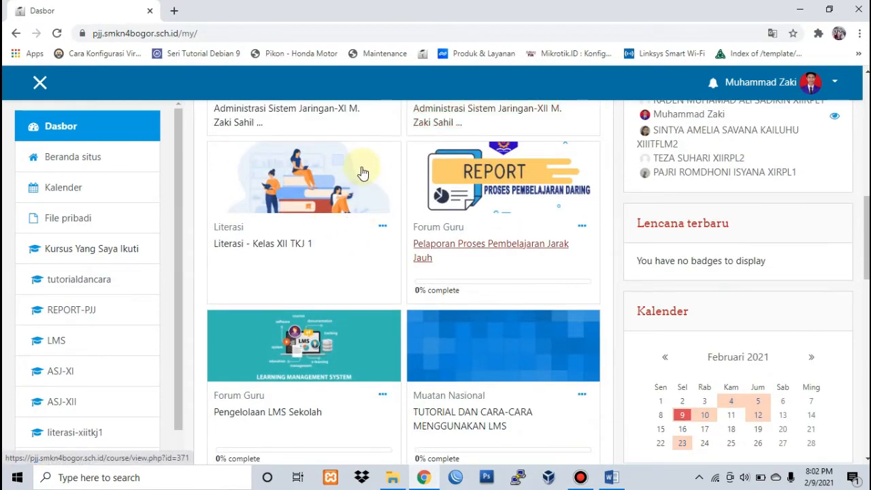
scroll(363, 187, up, 1)
scroll(363, 187, up, 1)
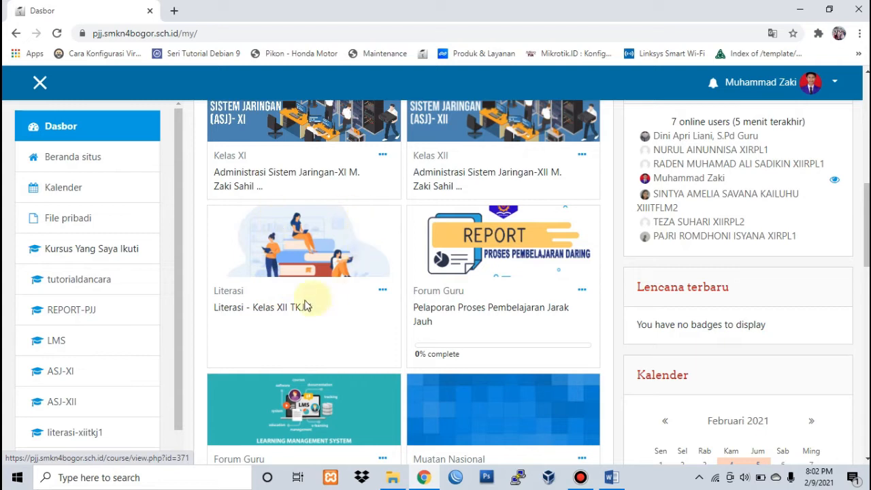
click(358, 221)
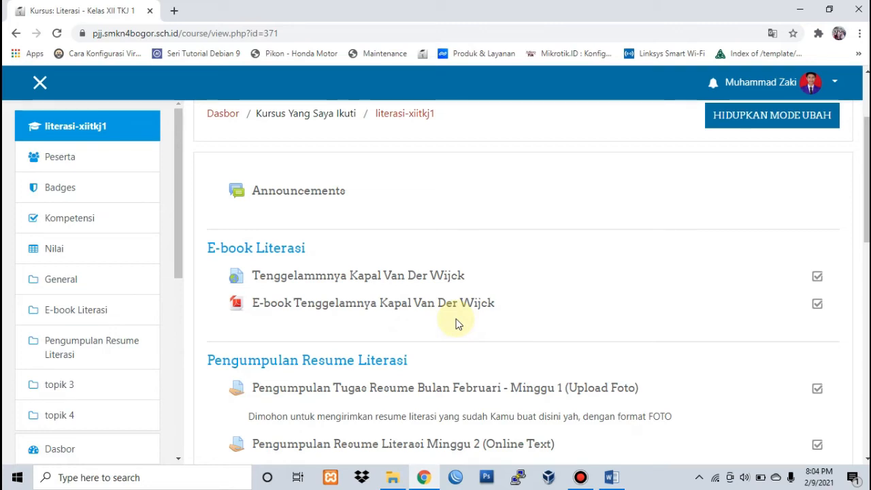
Turn on editing mode for the Literasi - Kelas XII TKJ 1 course.
scroll(564, 317, up, 2)
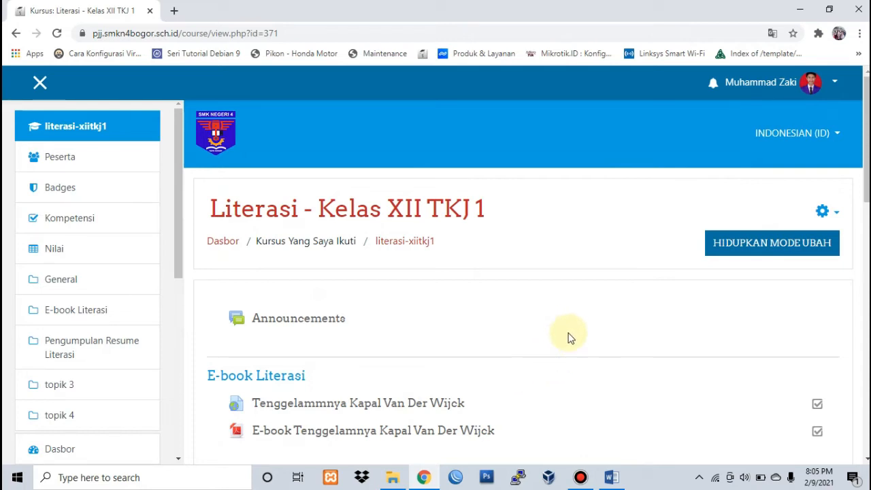
click(805, 251)
scroll(706, 278, down, 10)
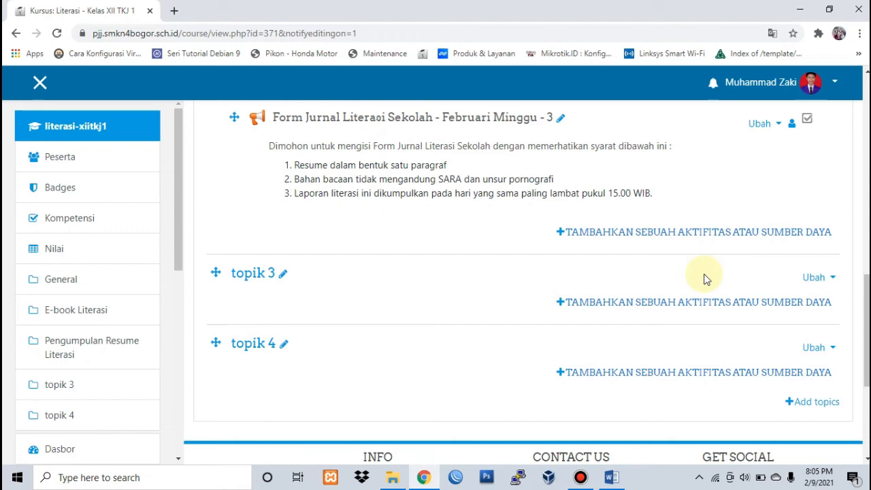
scroll(595, 324, up, 10)
scroll(521, 288, down, 7)
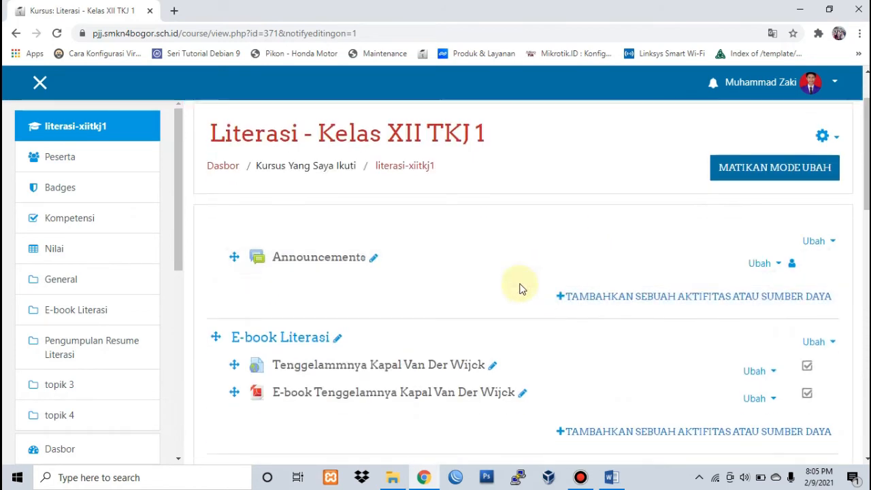
scroll(560, 311, up, 5)
scroll(559, 313, up, 2)
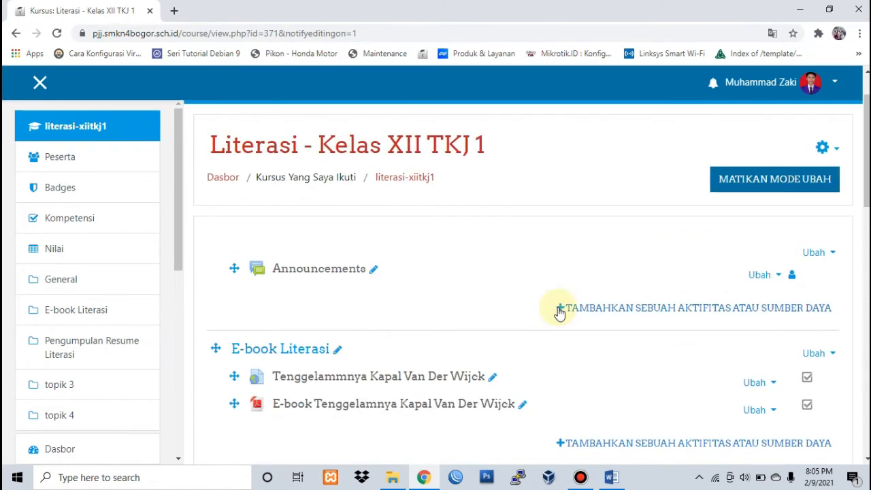
Add a new Feedback activity to the Pengumpulan Resume Literasi section.
click(558, 311)
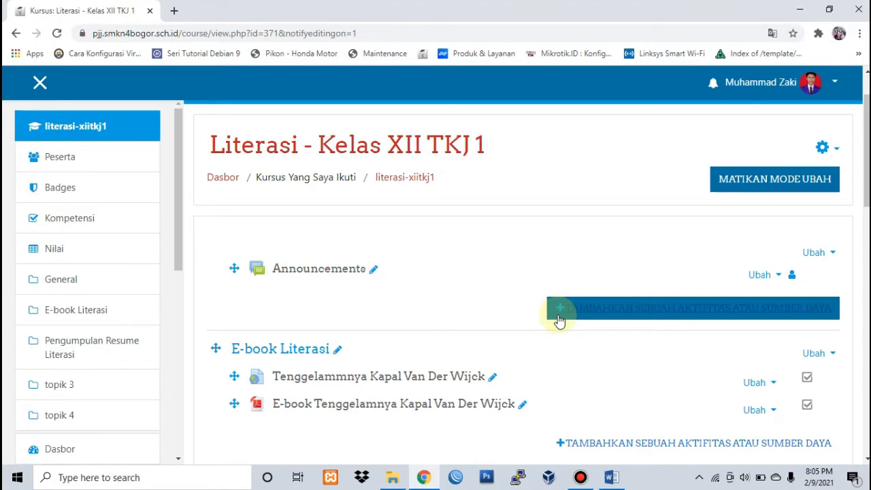
scroll(558, 320, down, 2)
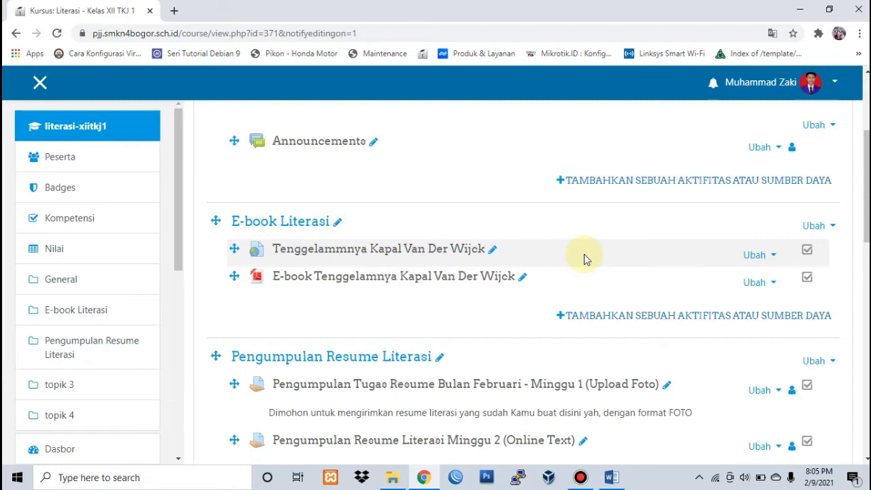
scroll(584, 259, down, 2)
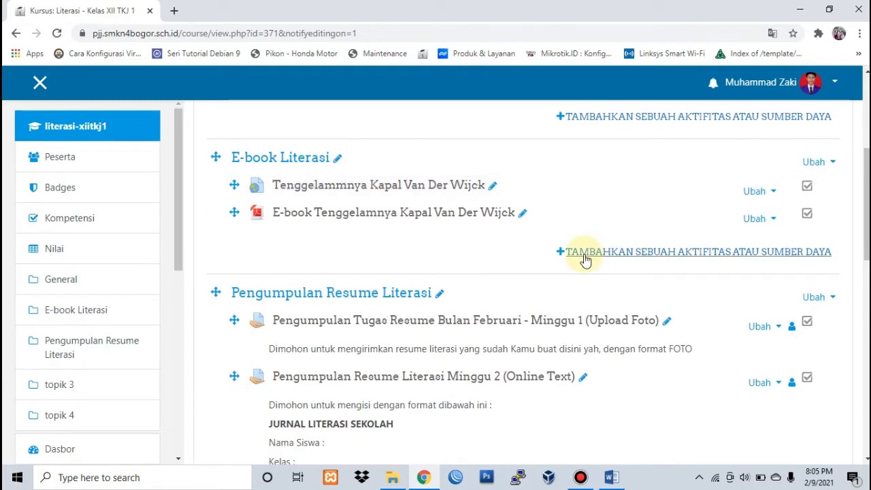
scroll(623, 353, down, 1)
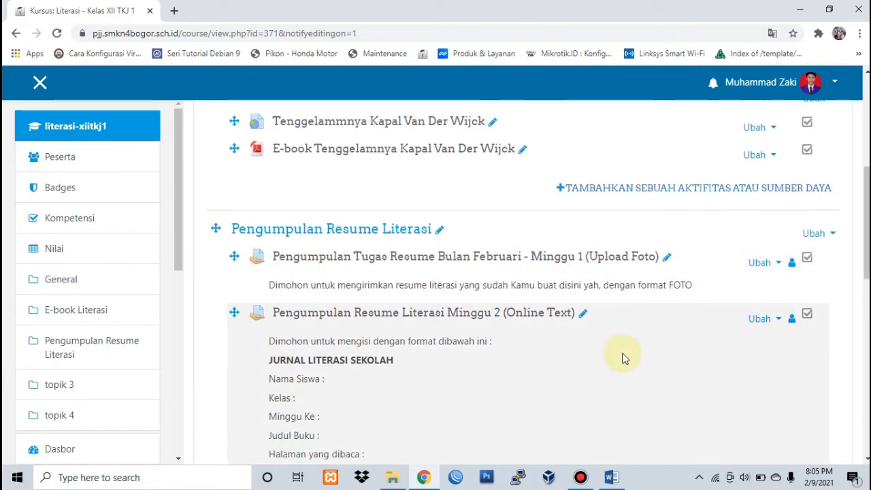
scroll(625, 359, down, 1)
scroll(625, 359, down, 3)
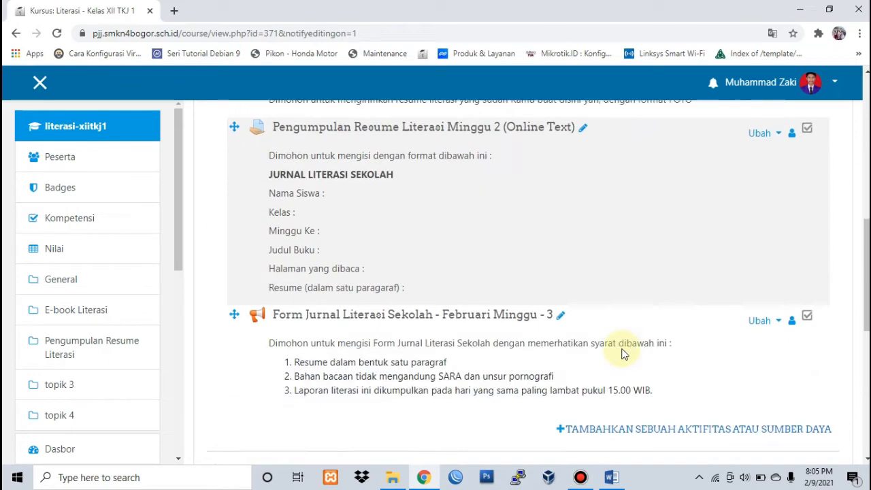
scroll(624, 354, down, 1)
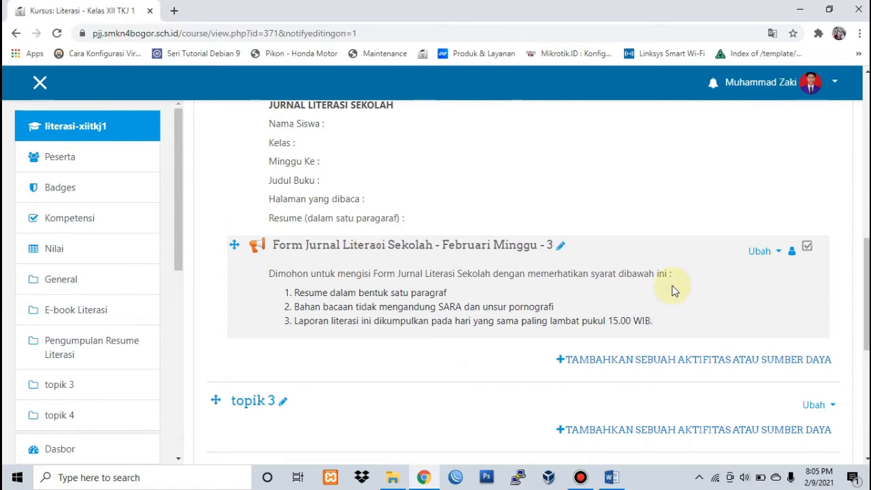
scroll(673, 289, down, 2)
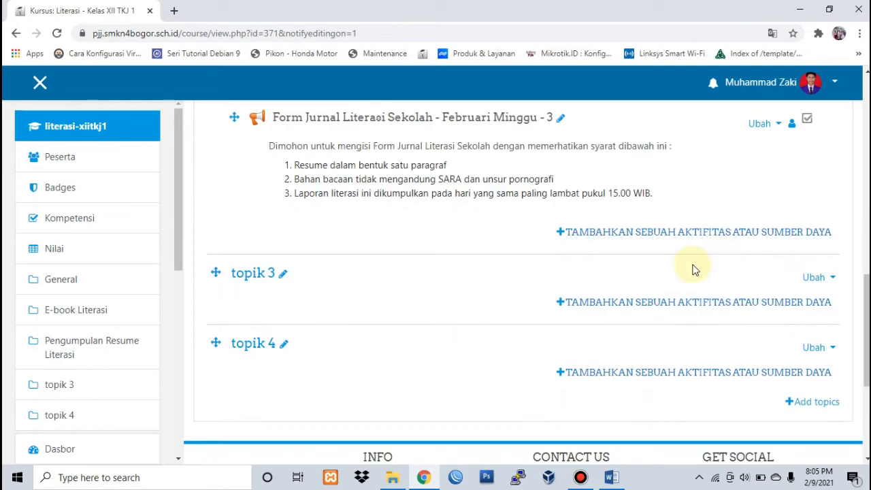
scroll(694, 269, down, 1)
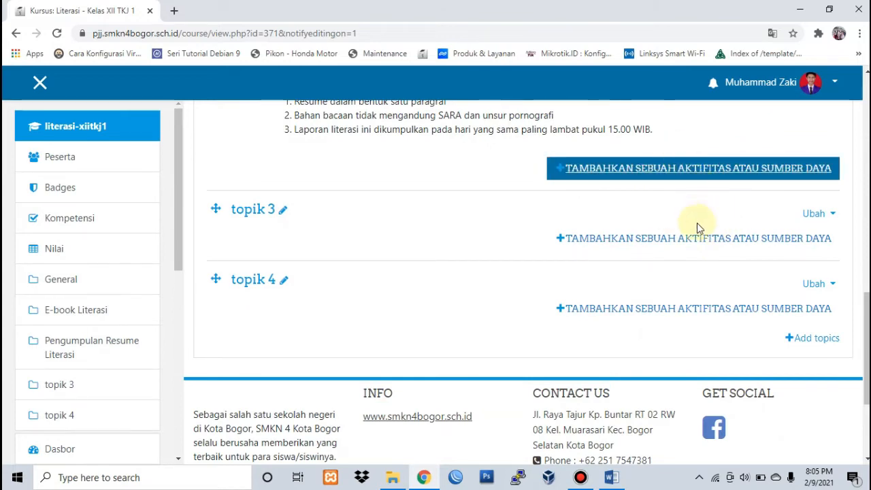
click(669, 168)
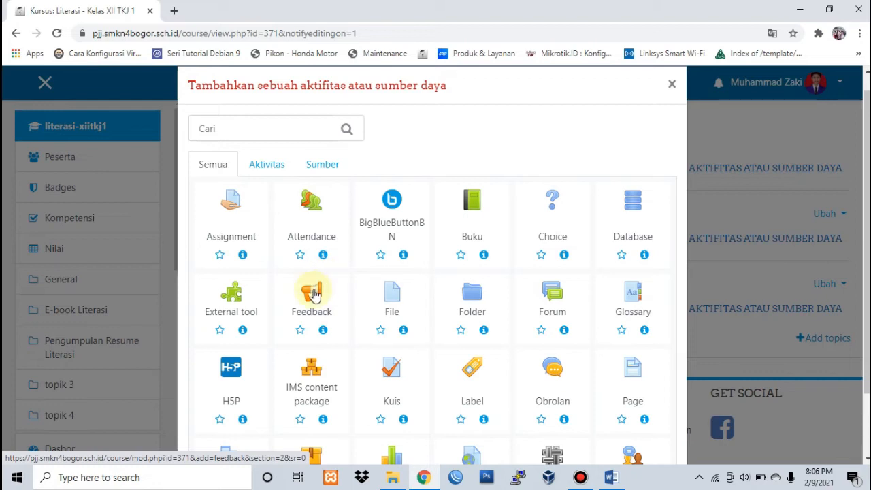
click(315, 291)
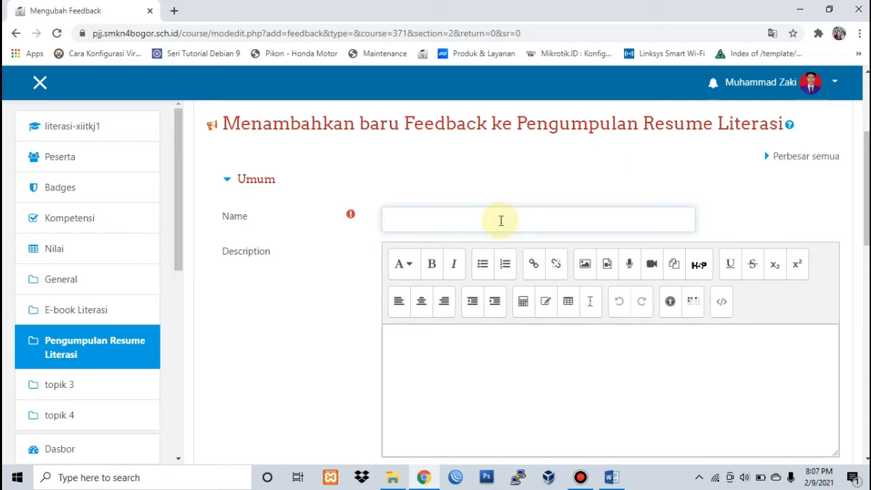
Name the feedback activity "Pengumpulan Jurnal Literasi Sekolah - Februari - Minggu 1".
click(501, 221)
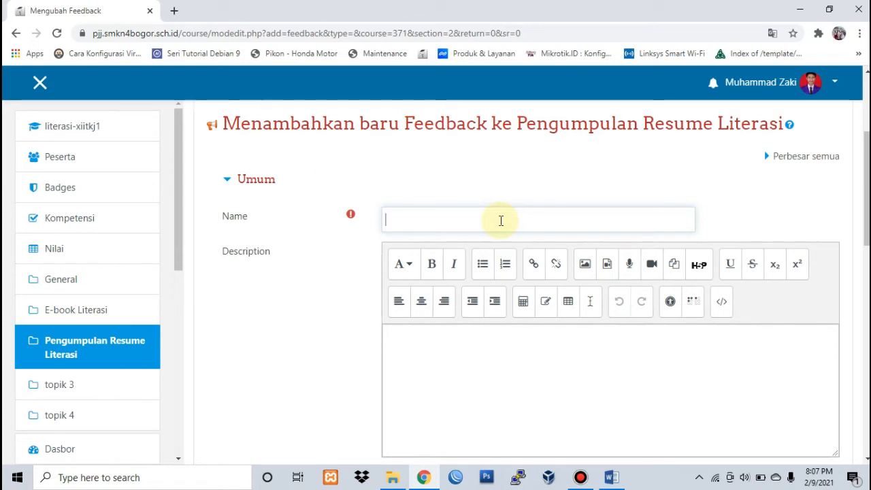
key(Caps_Lock)
text(P)
key(Caps_Lock)
text(engumpulan Jurnal Literasi)
key(Caps_Lock)
text(S)
key(Caps_Lock)
text(ekolah )
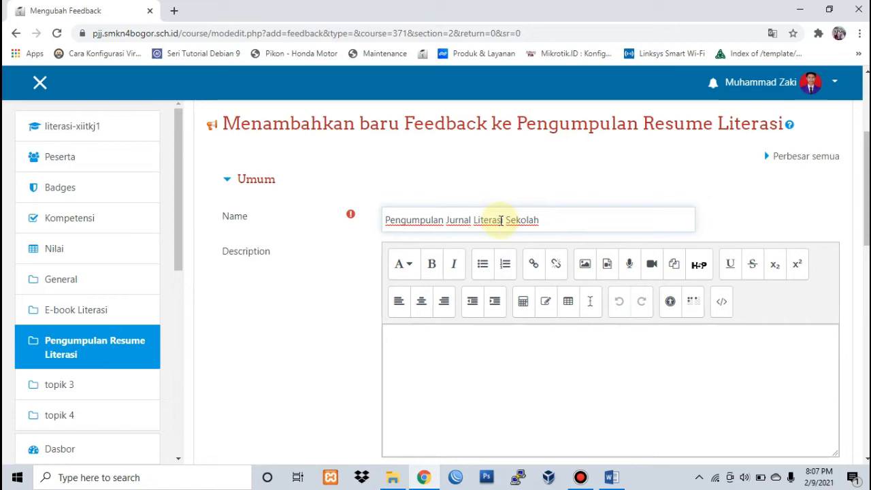
text(-)
key(Caps_Lock)
text(G)
key(BackSpace)
text(Februari)
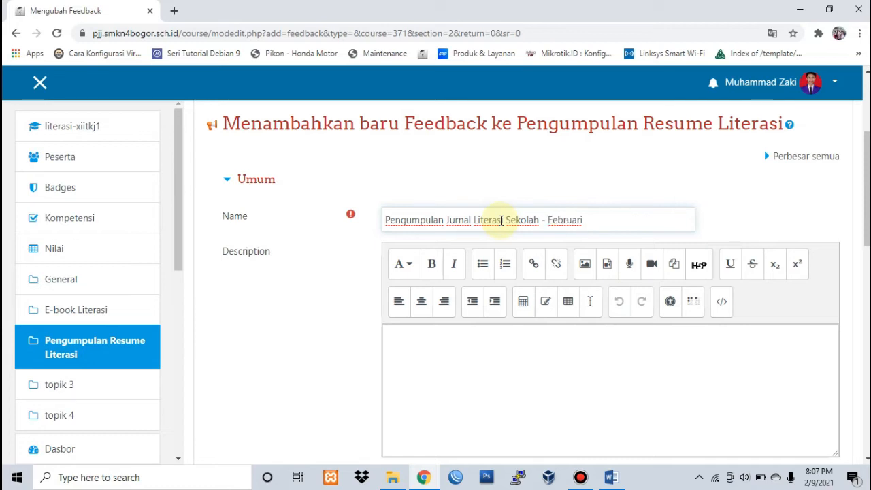
key(Caps_Lock)
text(-)
key(Caps_Lock)
text(M)
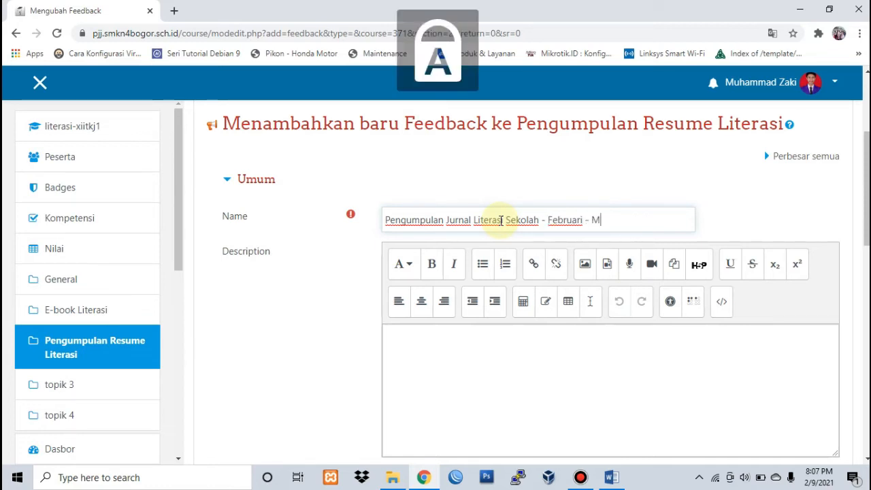
key(Caps_Lock)
text(inggu 1)
Copy the four Catatan notes from JURNAL LITERASI SEKOLAH 2021.docx in Word into the feedback activity's description.
scroll(507, 259, down, 1)
click(512, 296)
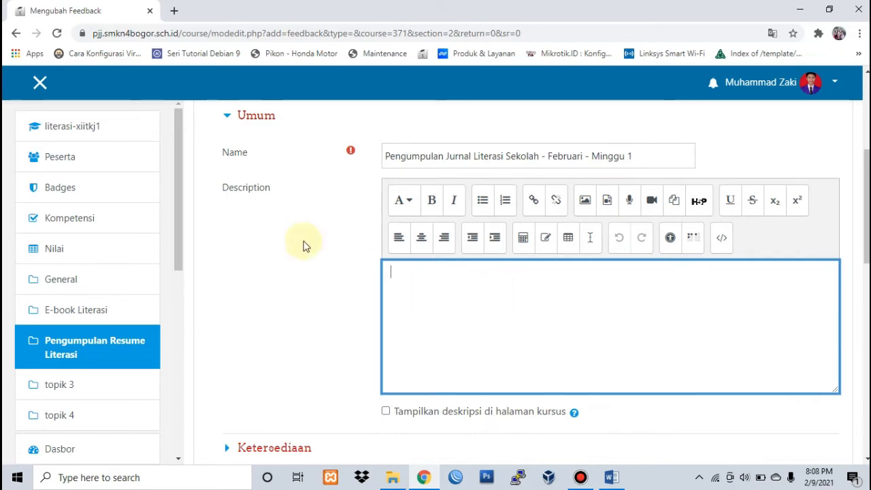
scroll(308, 230, up, 2)
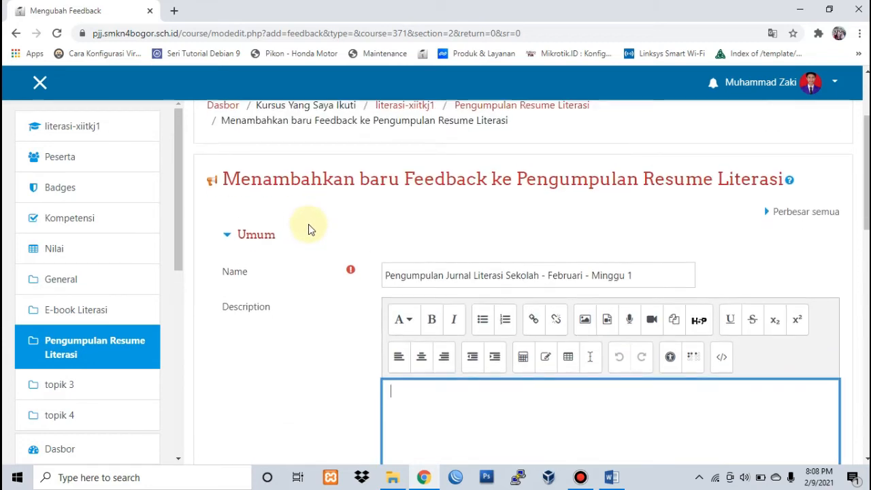
scroll(354, 229, down, 2)
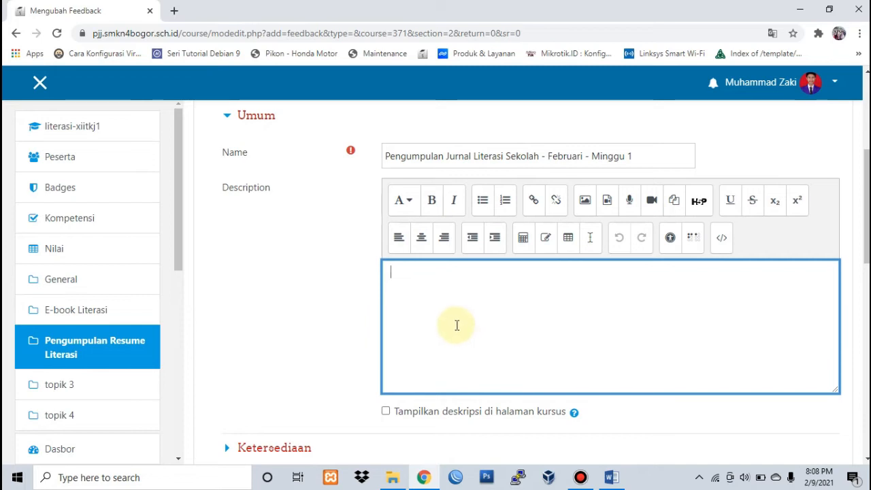
click(611, 477)
scroll(618, 279, up, 8)
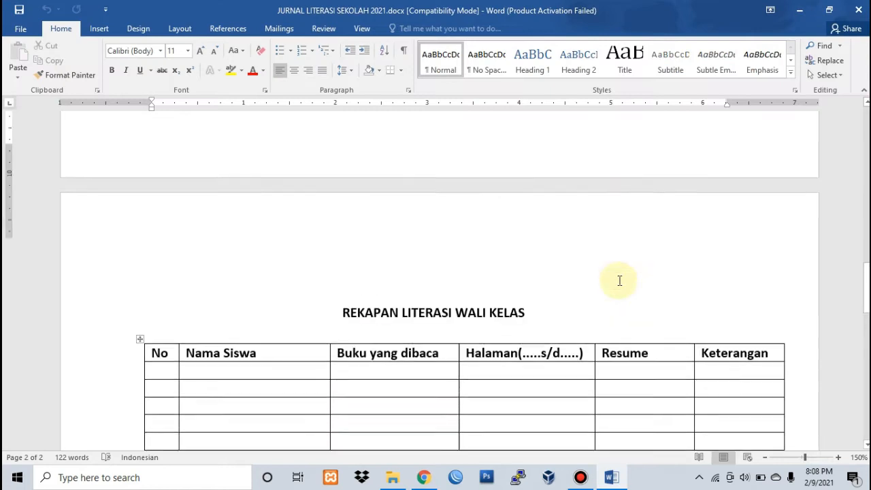
scroll(620, 280, up, 10)
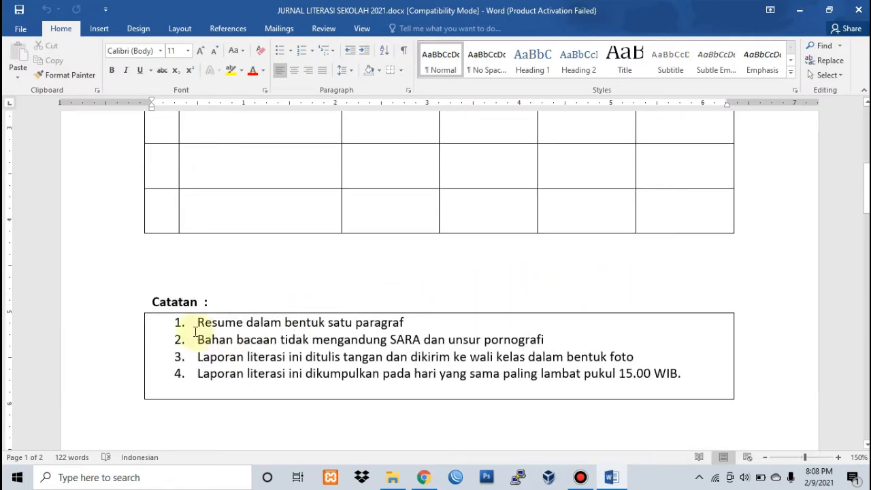
drag(199, 322, 683, 373)
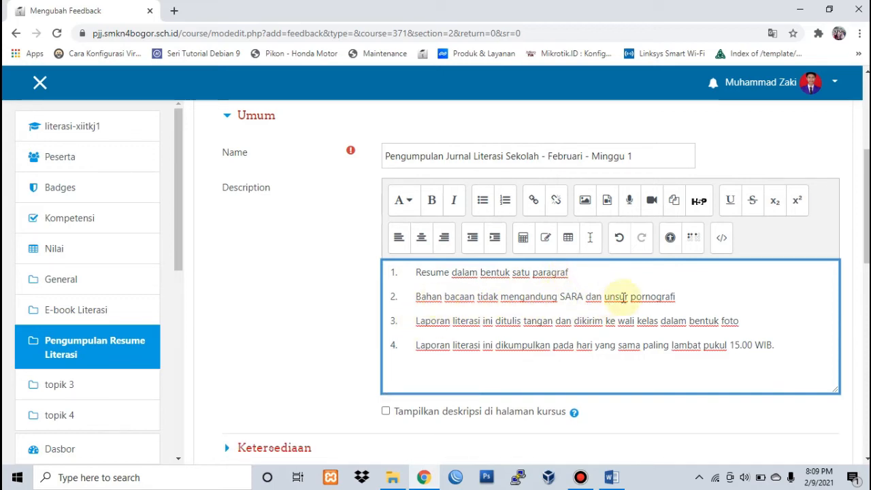
Delete the list item about handwritten reports sent to the homeroom teacher as photos from the description.
click(748, 322)
mouse_move(737, 327)
mouse_down()
mouse_move(618, 322)
mouse_move(578, 311)
mouse_move(394, 321)
mouse_up()
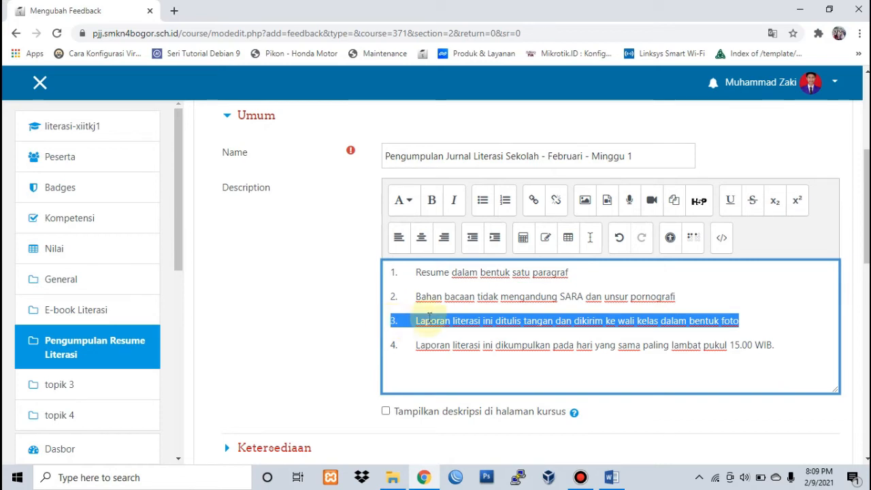
key(BackSpace)
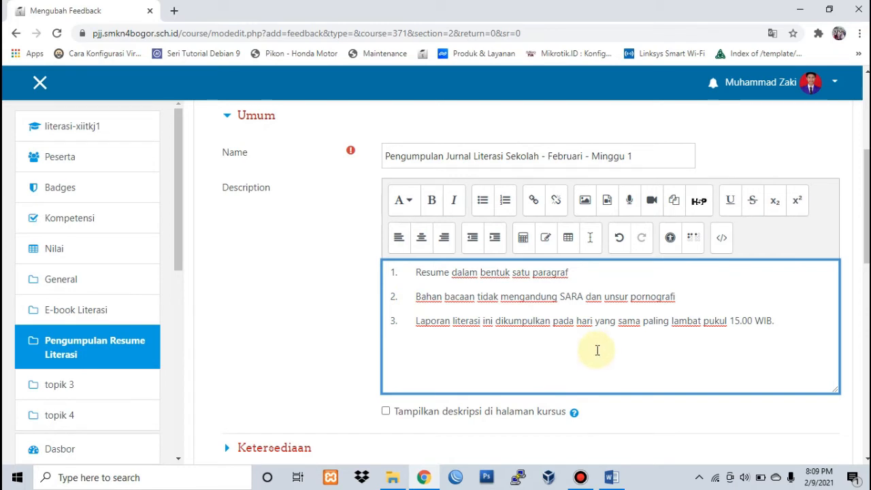
Insert "Dimohon untuk mengirimkan jurnal nya sesuai dengan persyaratan dibawah ini !" above the list and display the description on the course page.
click(397, 270)
key(Return)
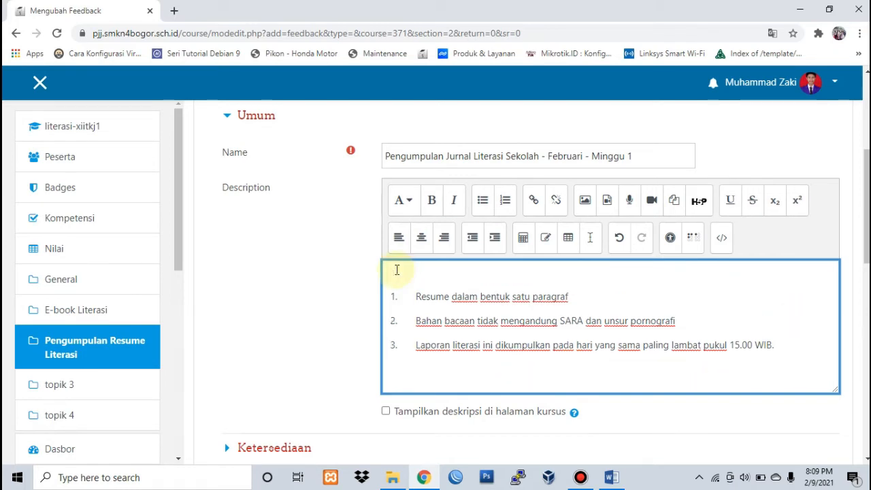
key(Caps_Lock)
text(D)
key(Caps_Lock)
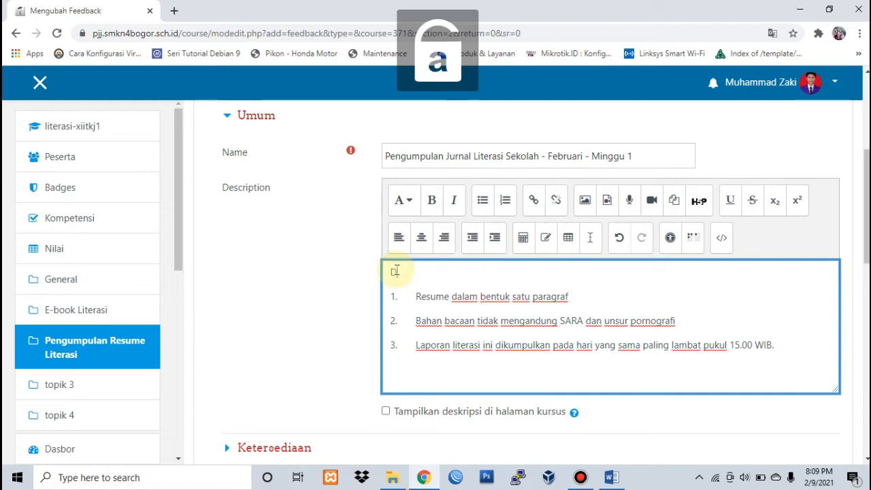
text(imohon )
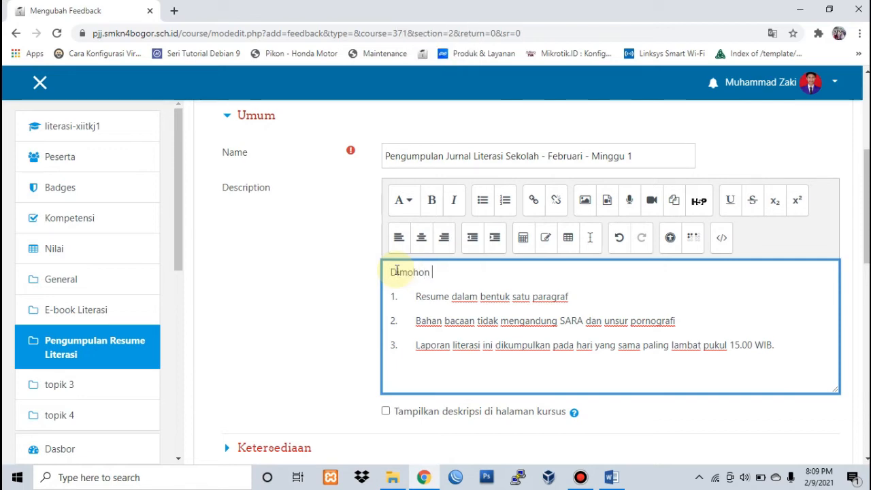
text(untuk mengirim)
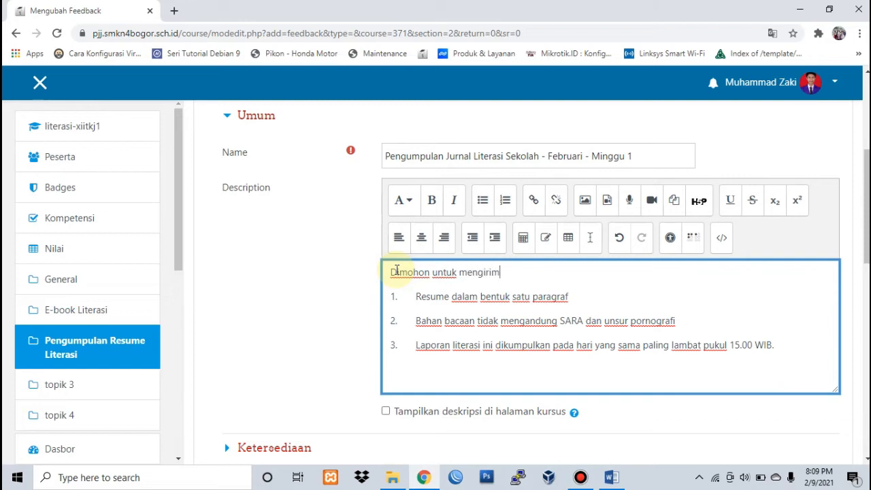
text(kan jurnal nya sesuai dengan persyar)
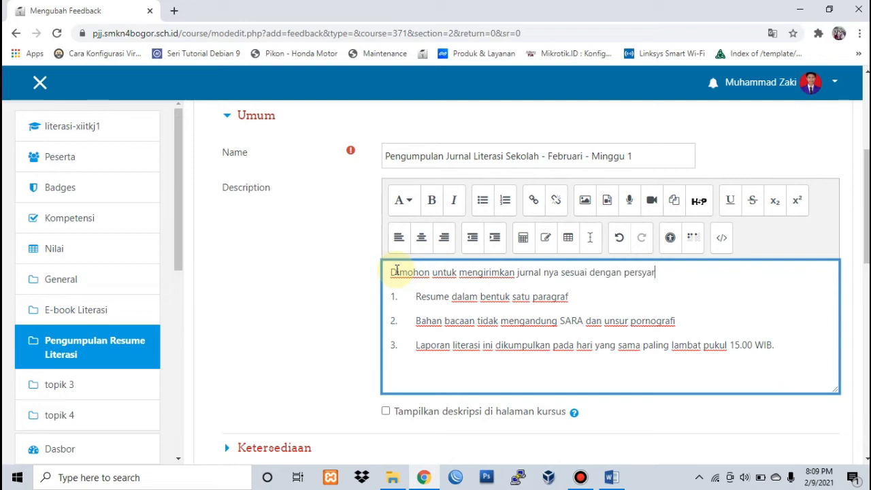
text(atan dibawha)
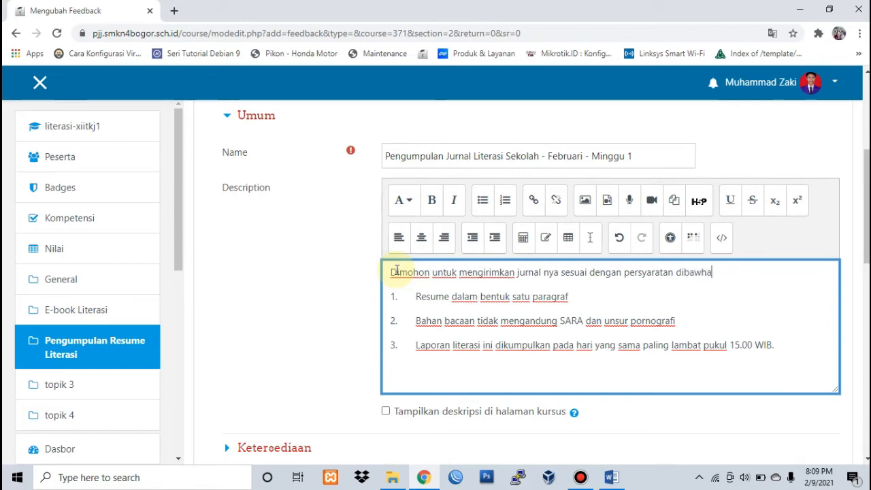
key(BackSpace)
key(BackSpace)
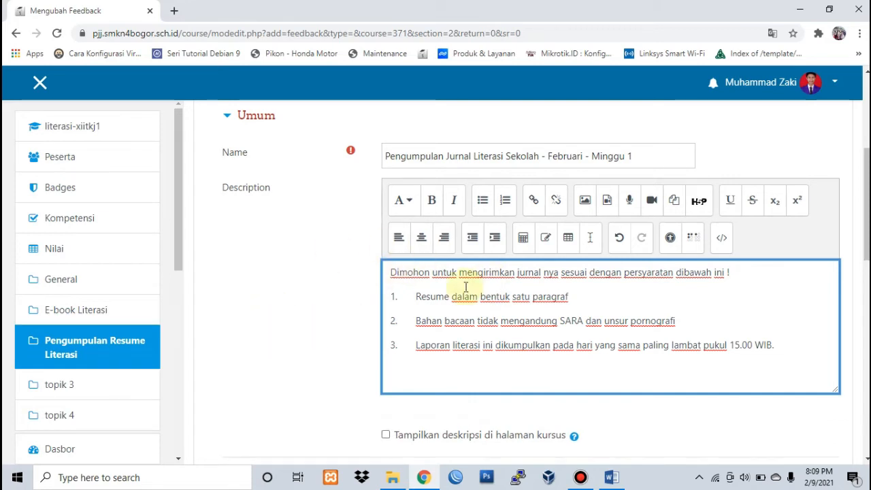
click(386, 436)
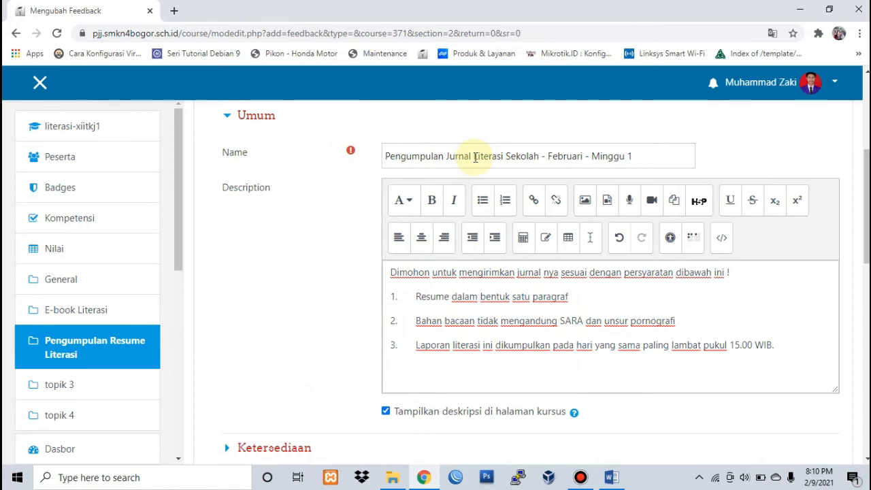
Enable the start date for allowing answers in the availability settings and set it to 9 Februari 2021, 20:00.
scroll(474, 164, down, 1)
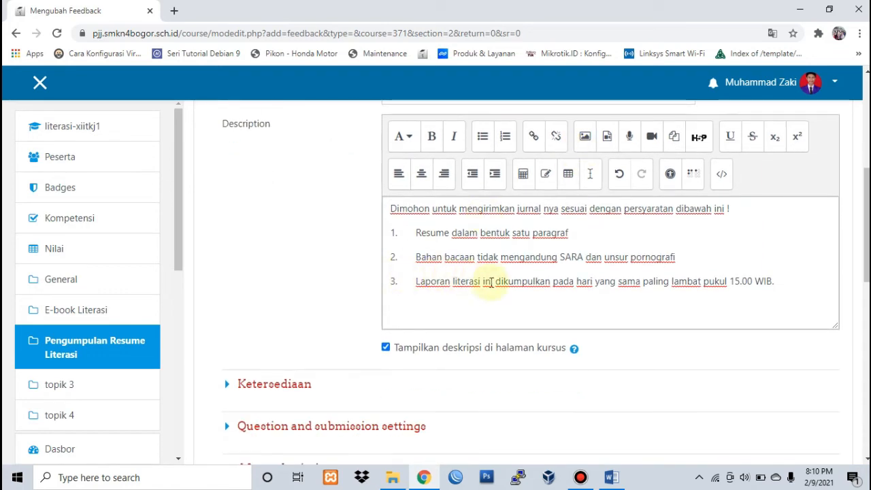
scroll(630, 279, down, 2)
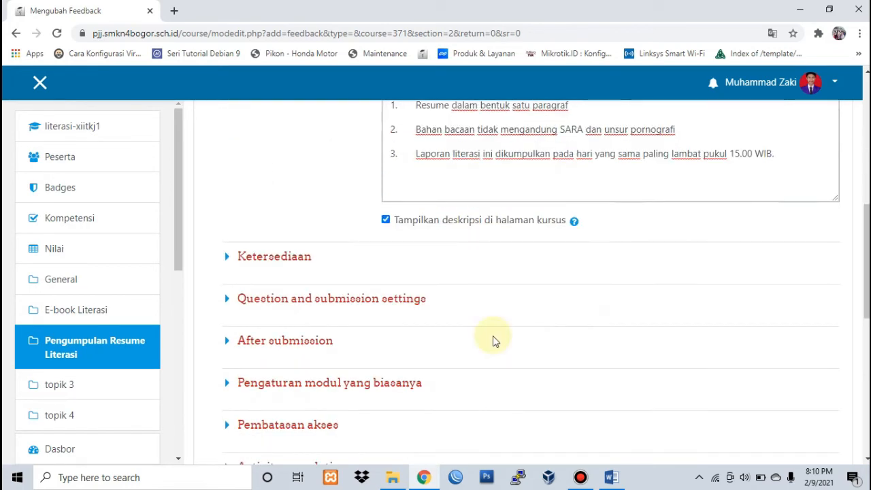
scroll(494, 340, up, 1)
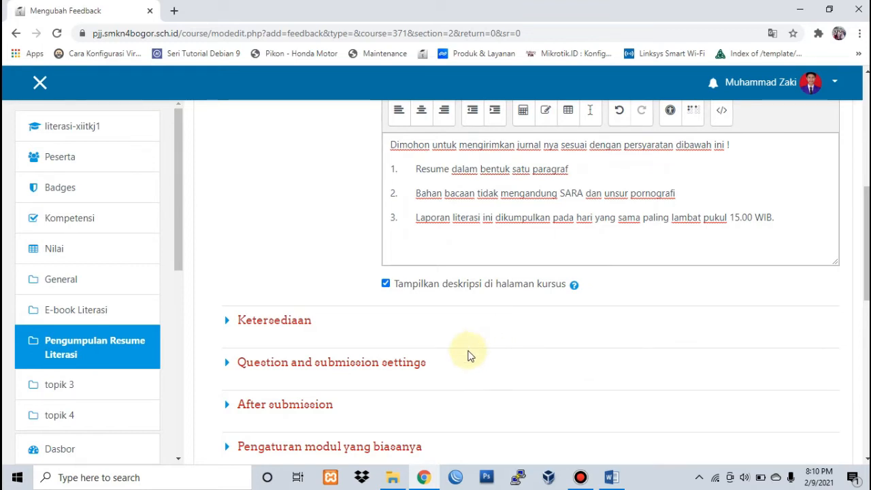
click(300, 326)
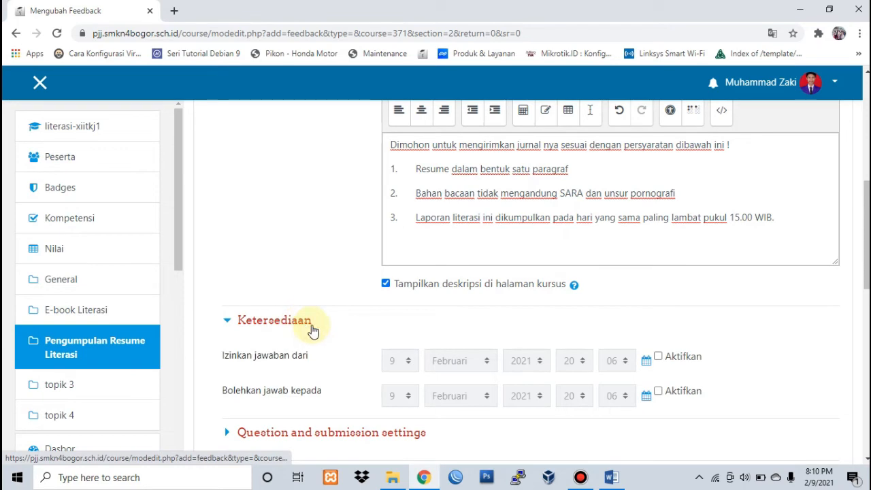
scroll(311, 331, down, 1)
scroll(314, 356, up, 1)
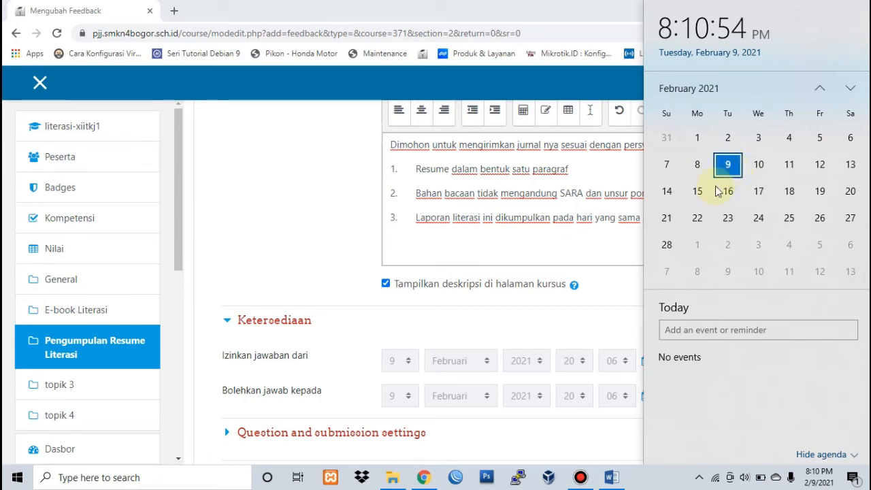
click(616, 303)
click(665, 358)
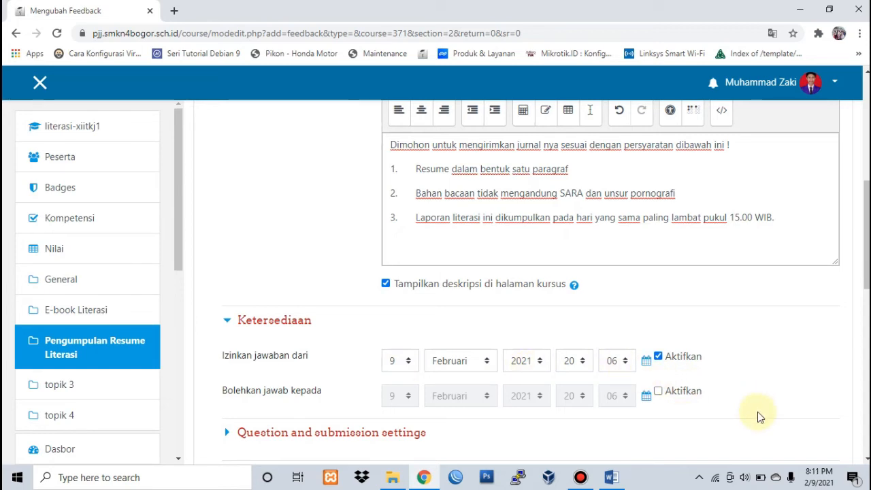
click(617, 361)
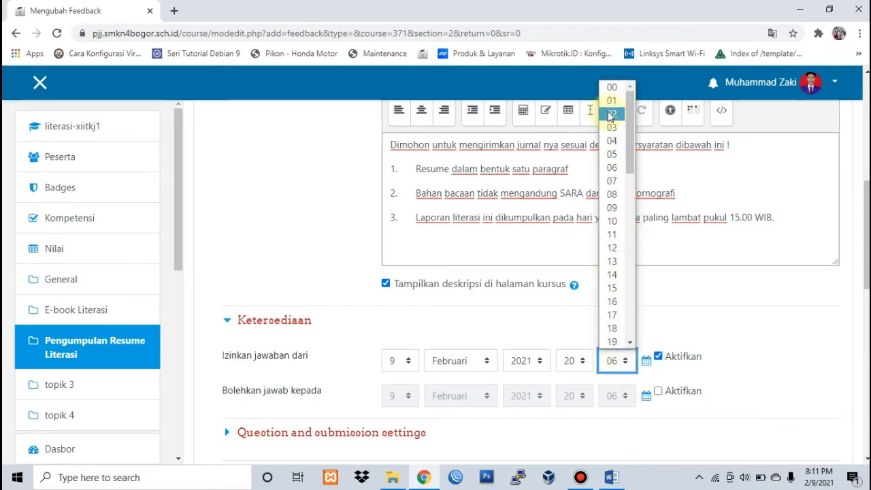
click(612, 85)
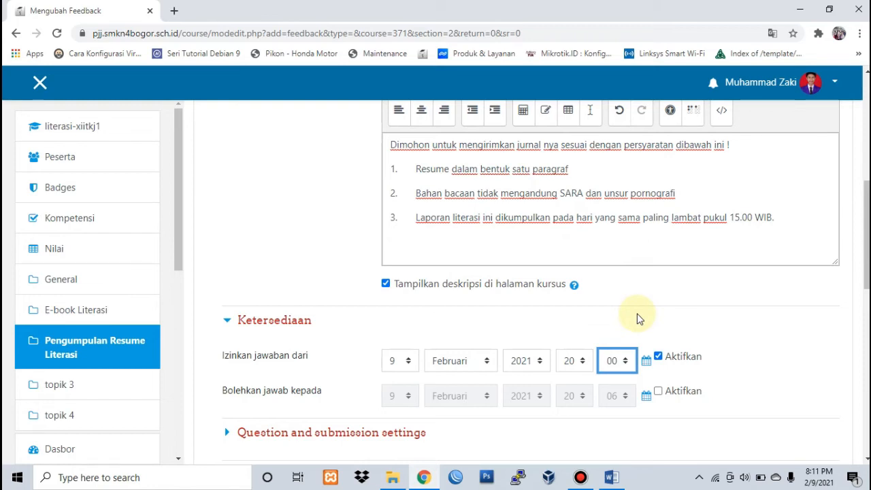
Enable the end date for allowing answers and set it to 9 Februari 2021, 21:00.
scroll(596, 368, down, 1)
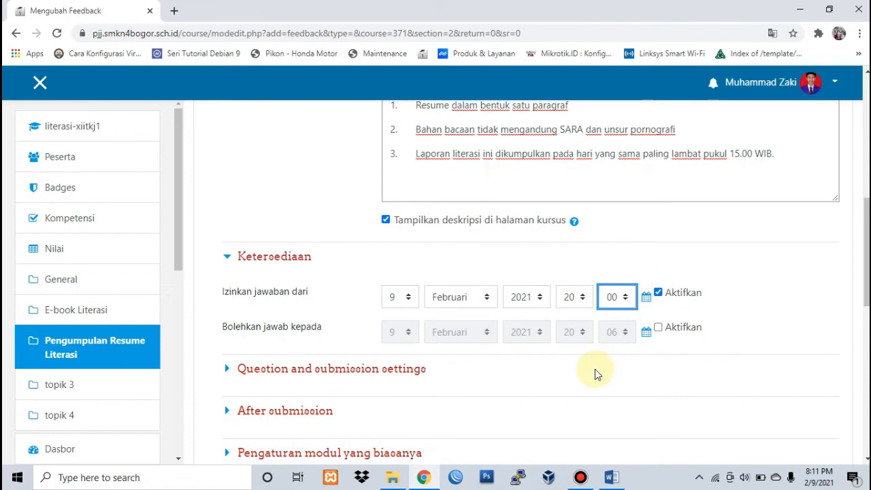
scroll(595, 369, up, 2)
scroll(594, 368, down, 2)
click(658, 327)
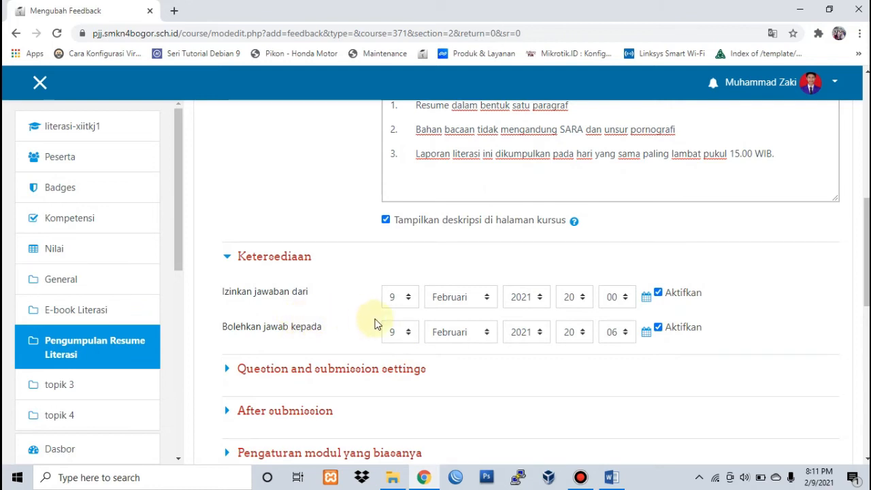
click(591, 337)
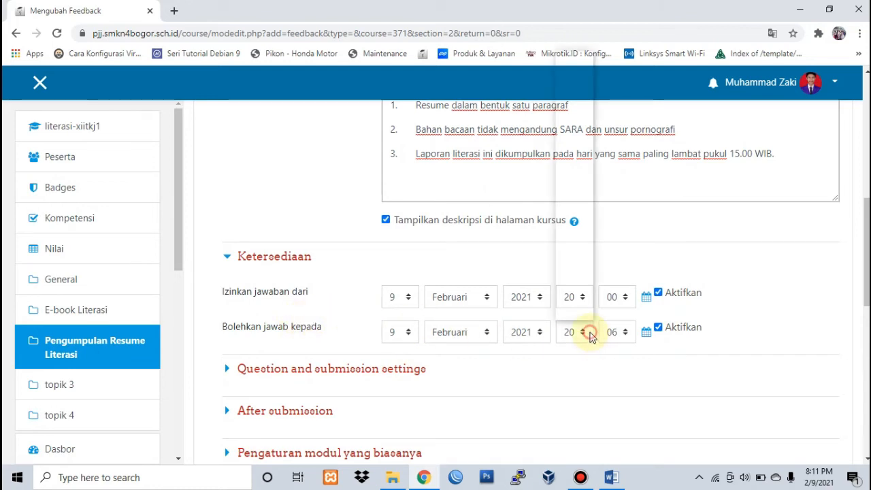
scroll(576, 299, down, 1)
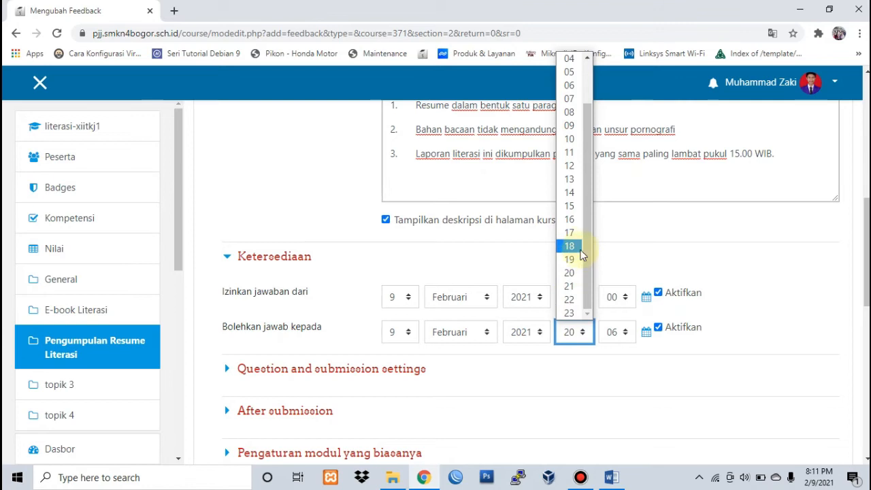
click(578, 285)
key(Tab)
text(00)
scroll(650, 221, up, 1)
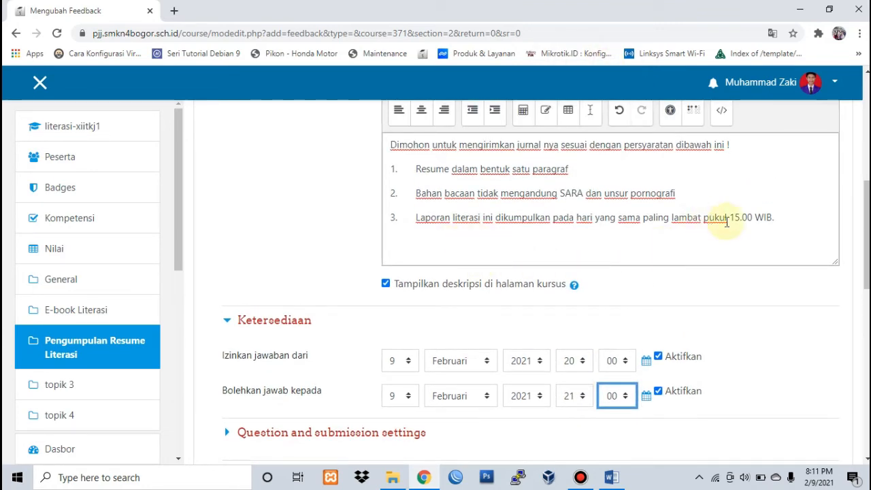
scroll(613, 381, down, 1)
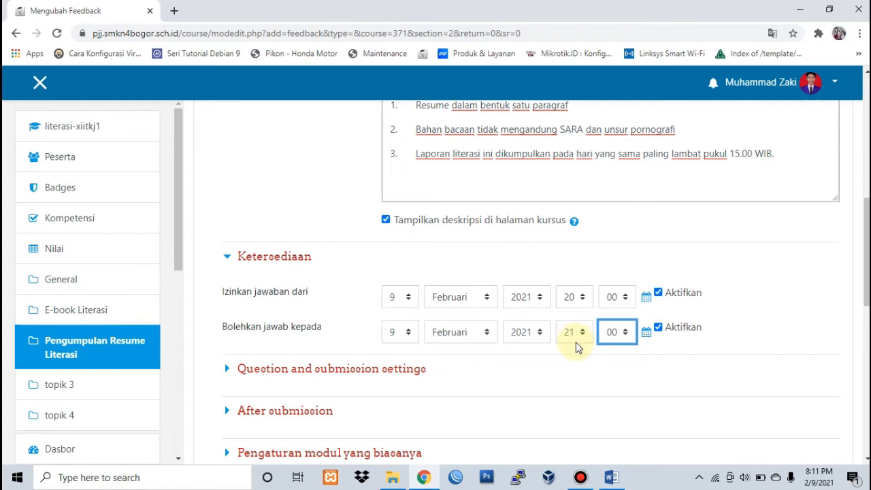
In the question and submission settings, set Record user names to "Nama pengguna akan dicatat dan ditampilkan dengan jawaban".
scroll(573, 344, down, 2)
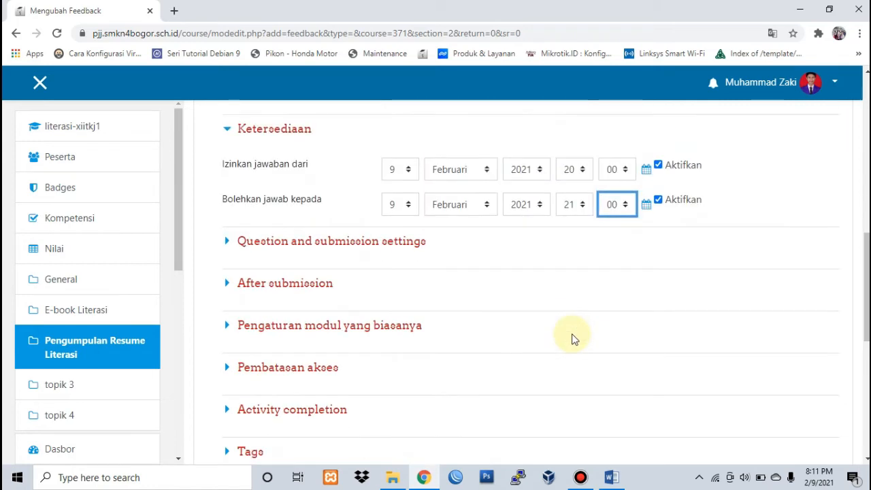
click(227, 244)
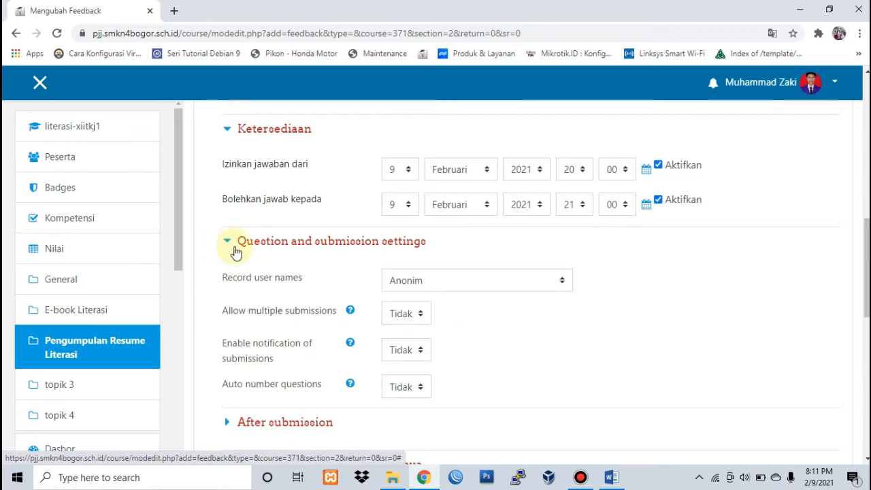
scroll(231, 250, up, 1)
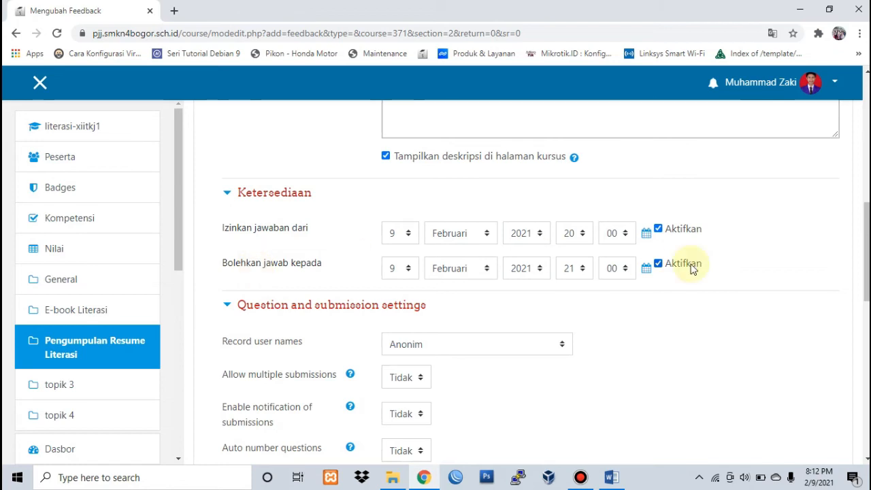
scroll(665, 326, down, 1)
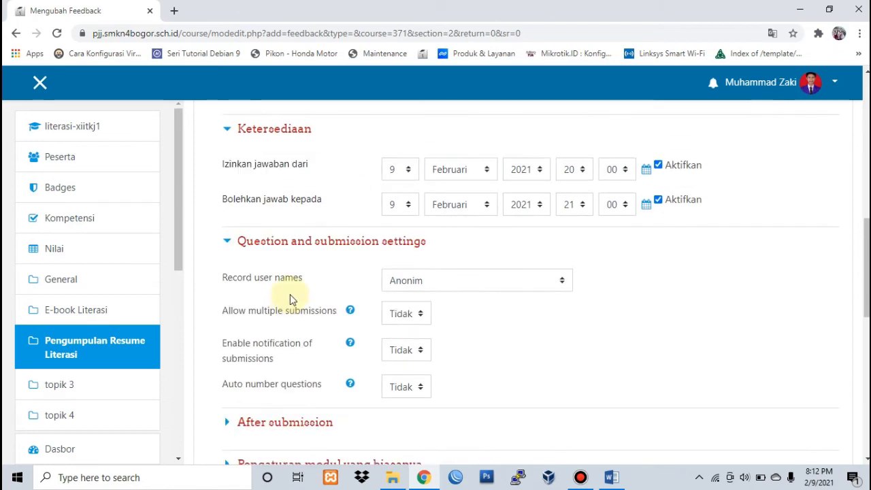
click(485, 280)
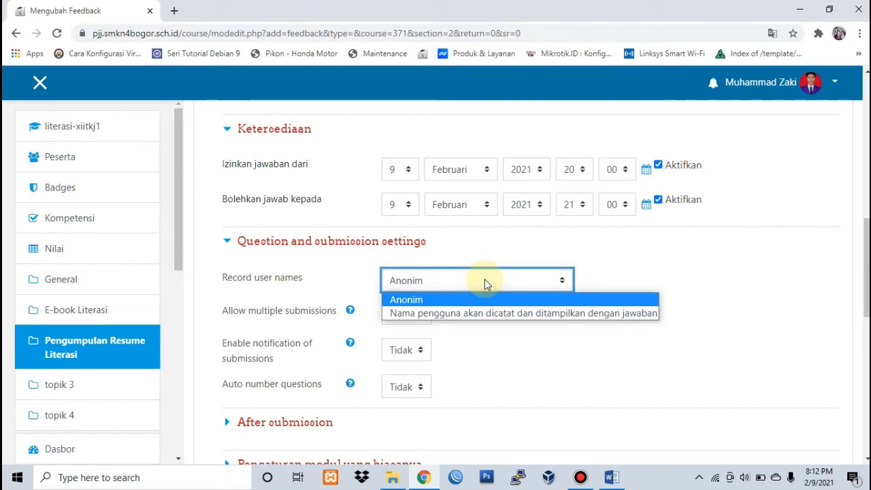
click(481, 315)
scroll(557, 329, down, 2)
scroll(301, 217, up, 1)
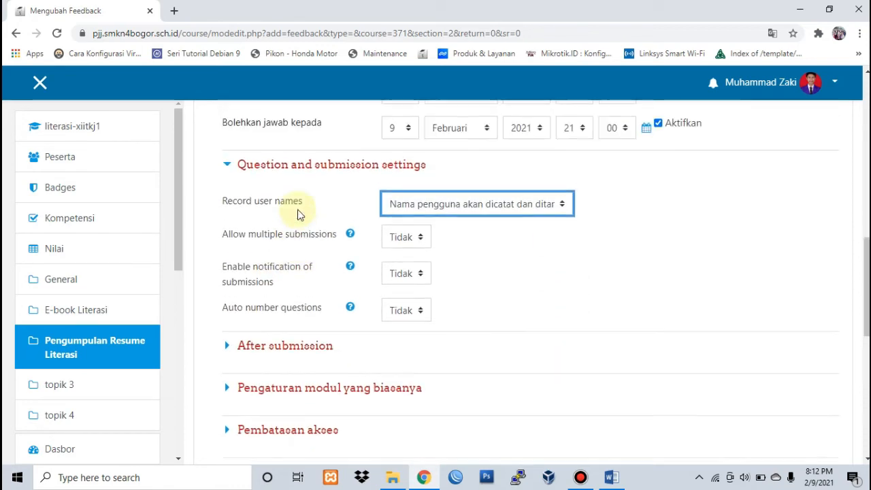
Check the choices for allowing multiple submissions and for submission notifications, keeping both on Tidak.
click(420, 252)
scroll(463, 267, up, 1)
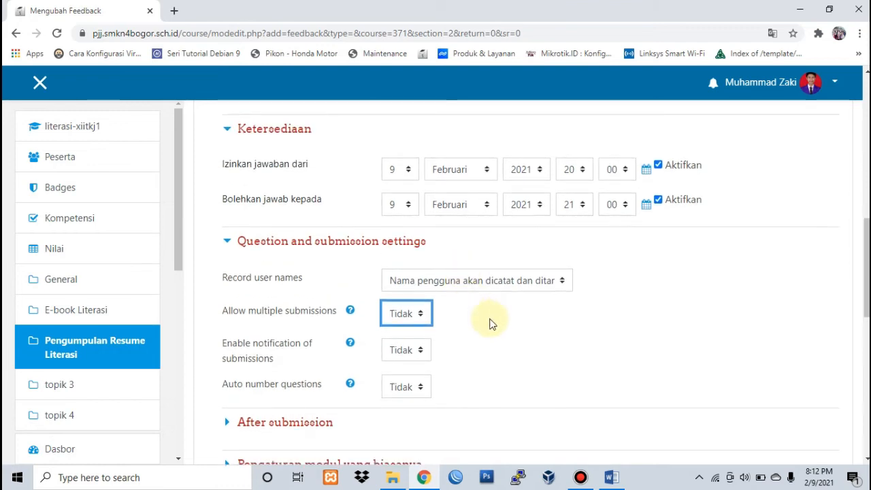
scroll(507, 337, up, 2)
scroll(507, 339, down, 4)
scroll(509, 340, up, 2)
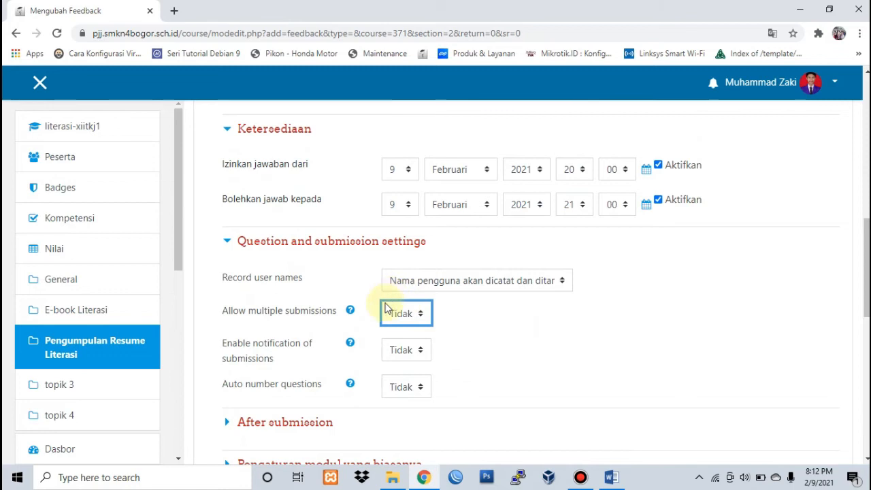
scroll(395, 330, down, 1)
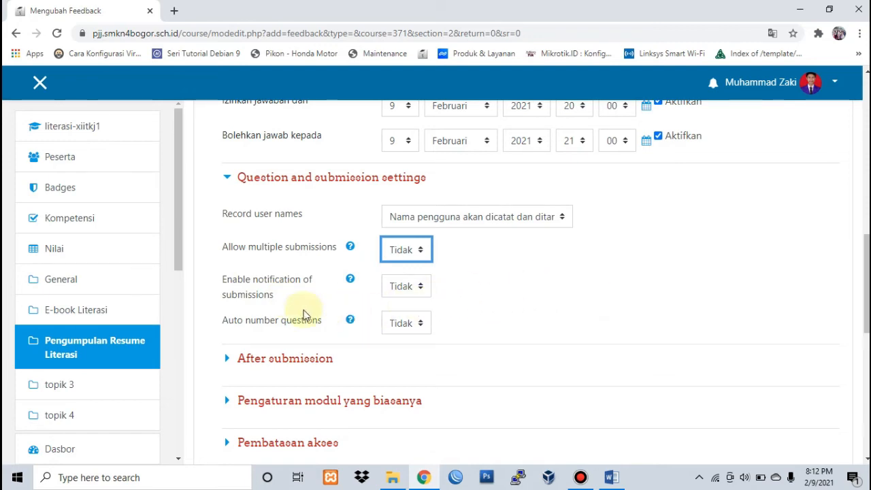
click(422, 294)
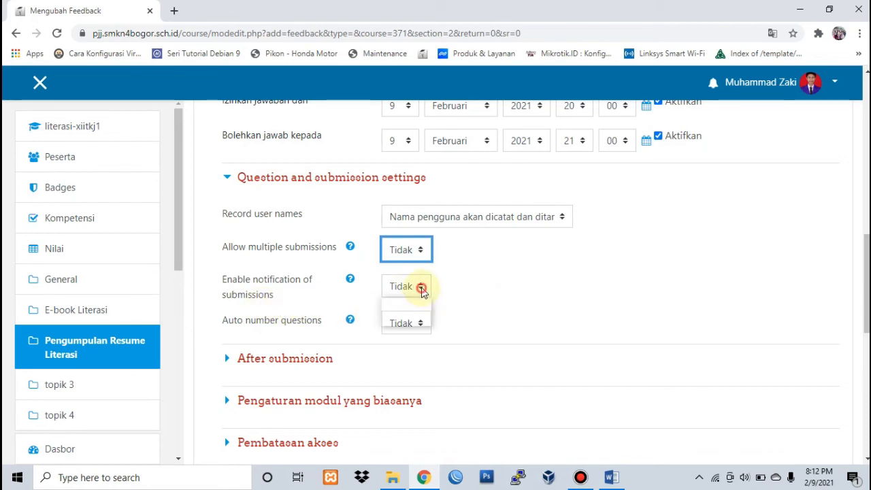
click(458, 286)
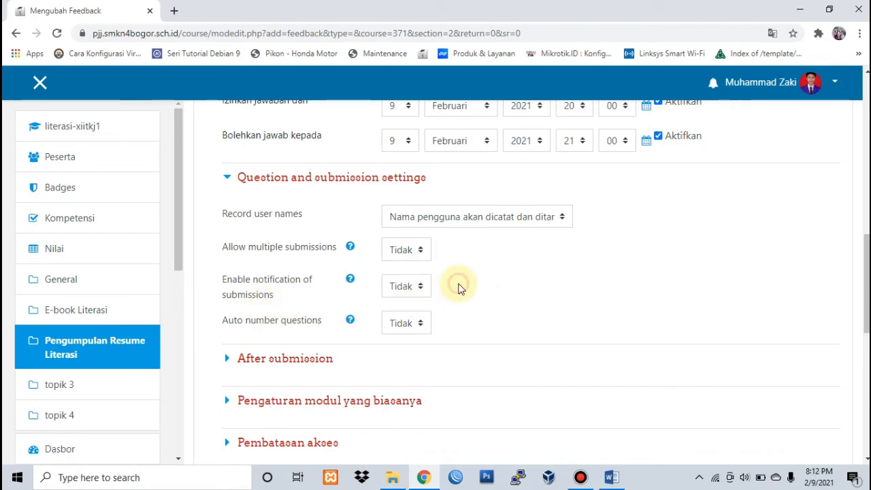
In the After submission settings, enter "Terima kasih atas pengumpulan tugas literasi" as the completion message.
scroll(459, 286, down, 1)
scroll(476, 256, down, 1)
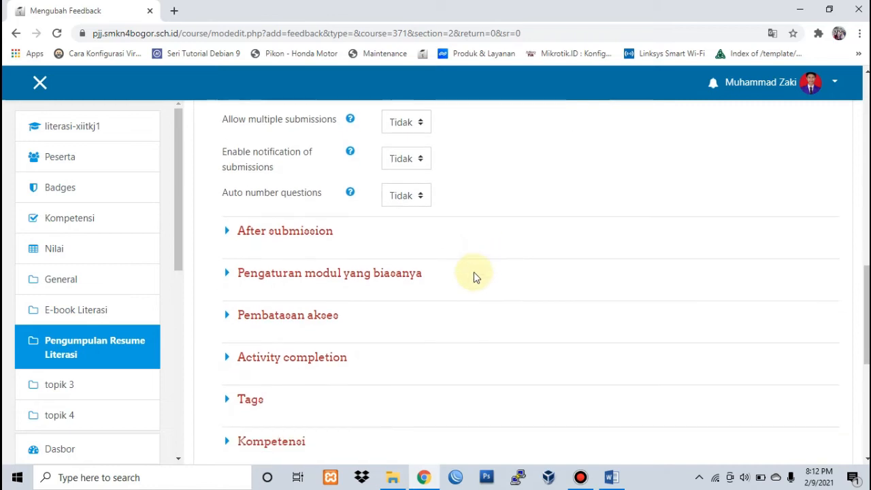
scroll(473, 274, up, 1)
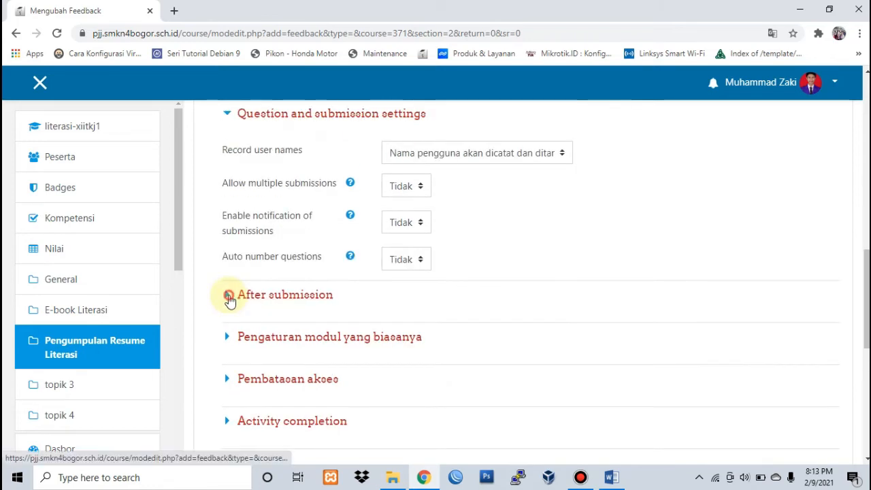
click(228, 299)
scroll(320, 295, down, 1)
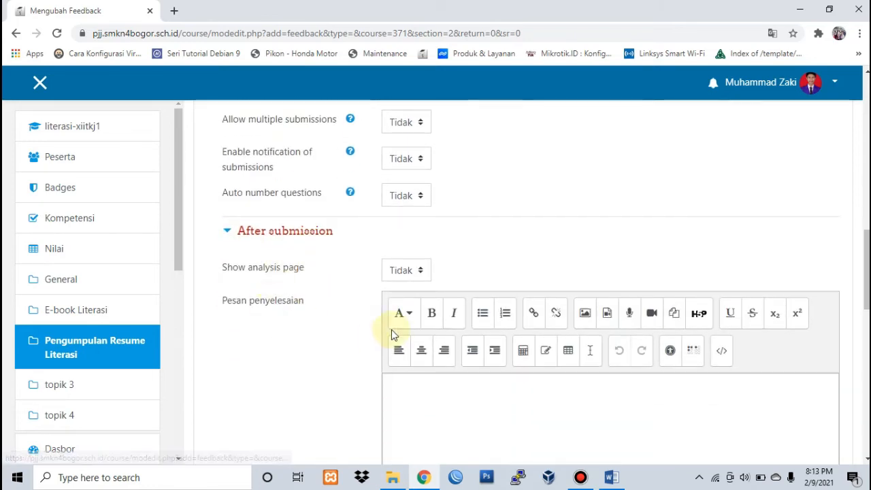
scroll(408, 341, down, 1)
click(427, 347)
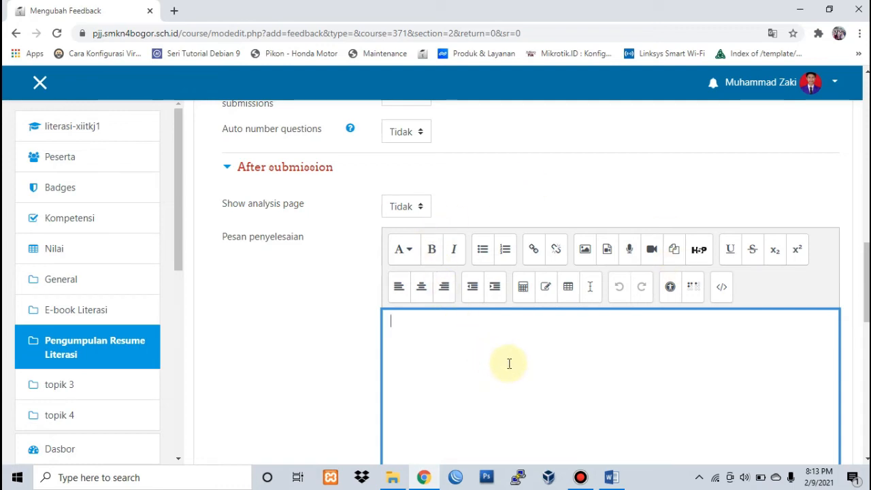
scroll(509, 364, down, 1)
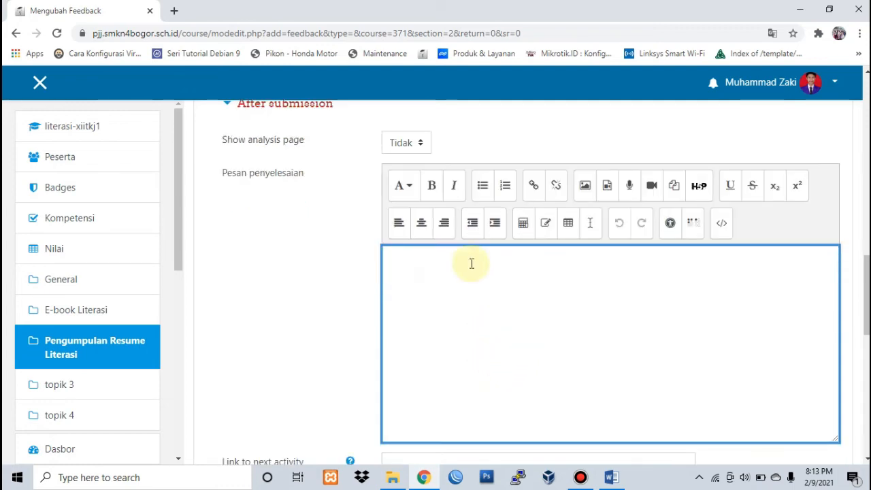
scroll(507, 318, up, 1)
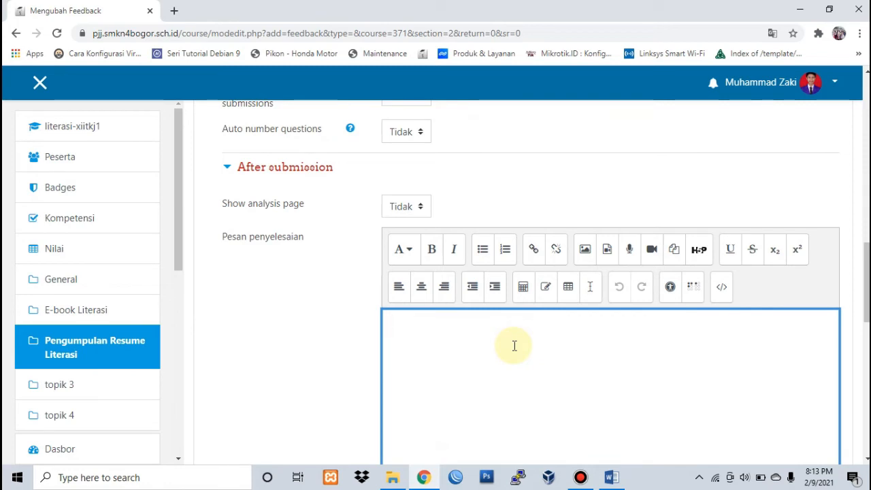
key(Caps_Lock)
text(T)
key(Caps_Lock)
text(erima kasih atas pengumpulan tugas literasi)
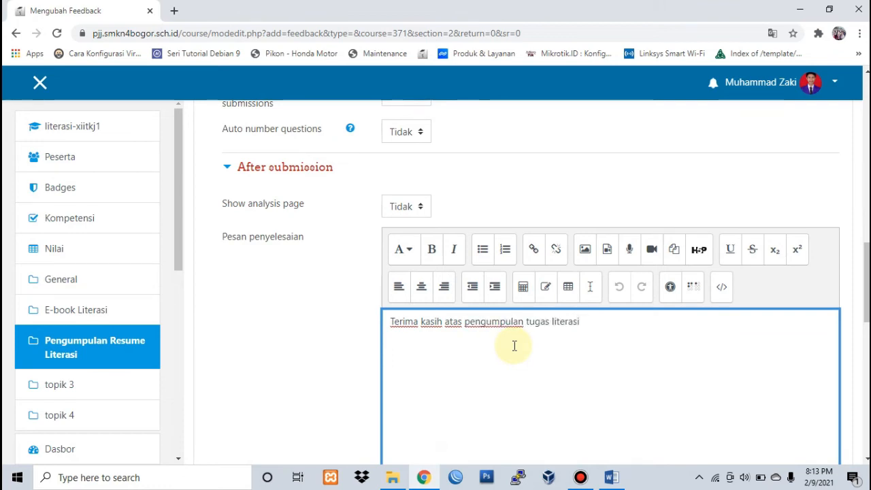
Inspect the access restriction settings (Pembatasan akses) without adding a restriction, and collapse the section.
scroll(514, 345, down, 5)
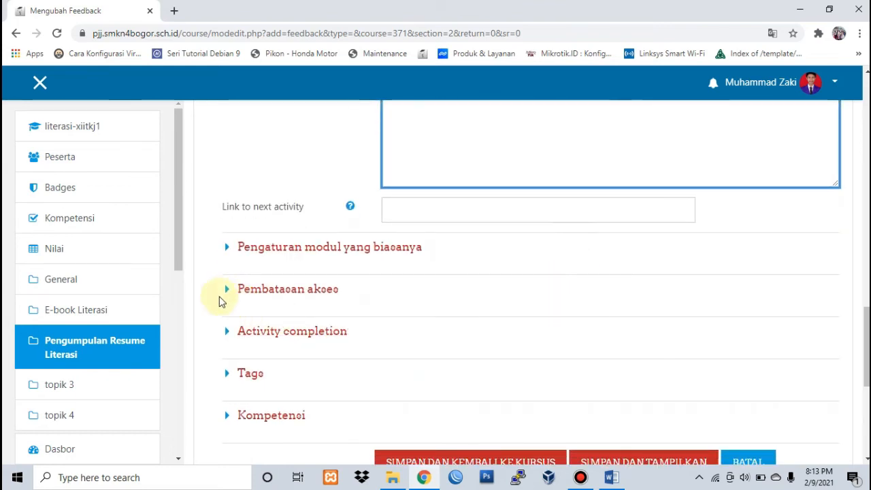
click(232, 315)
scroll(292, 330, down, 2)
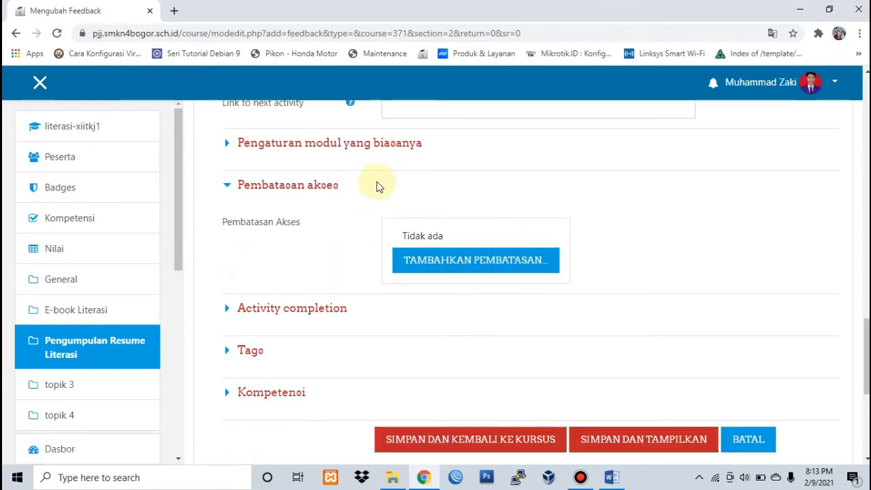
scroll(375, 225, down, 1)
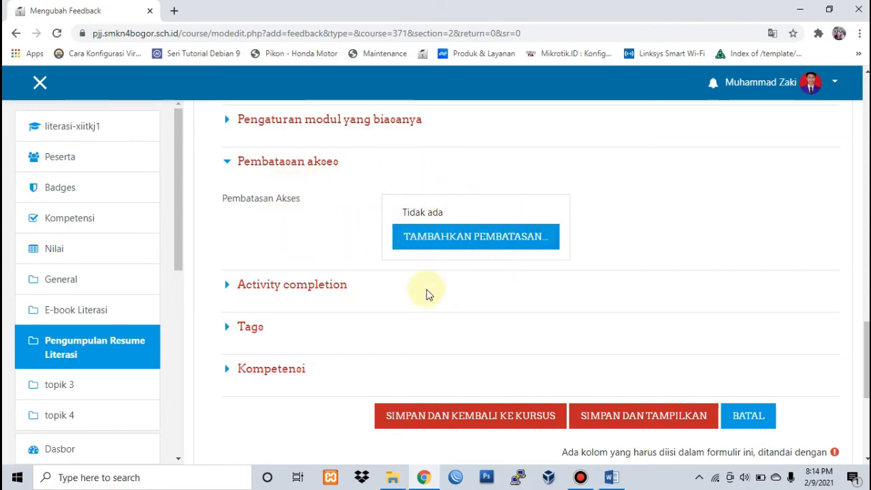
click(279, 161)
Review the activity's name, description, course-page display option, availability dates and submission settings from the beginning of the form.
scroll(509, 270, up, 15)
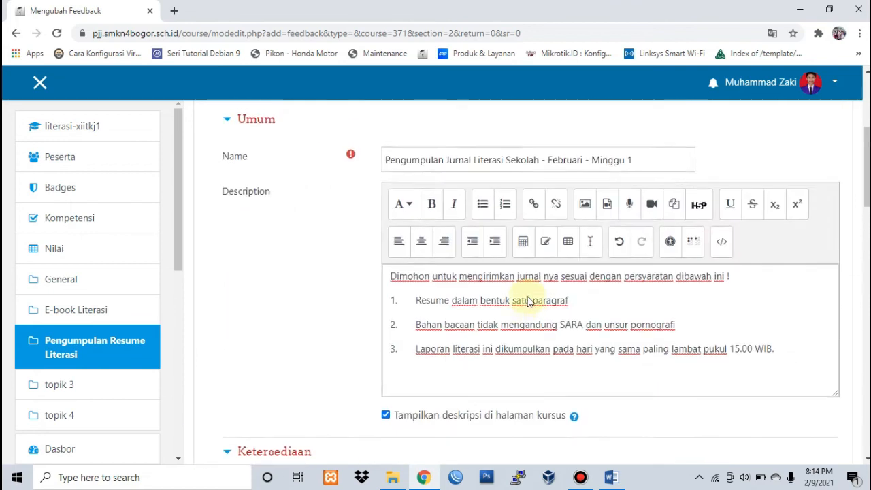
scroll(527, 293, down, 3)
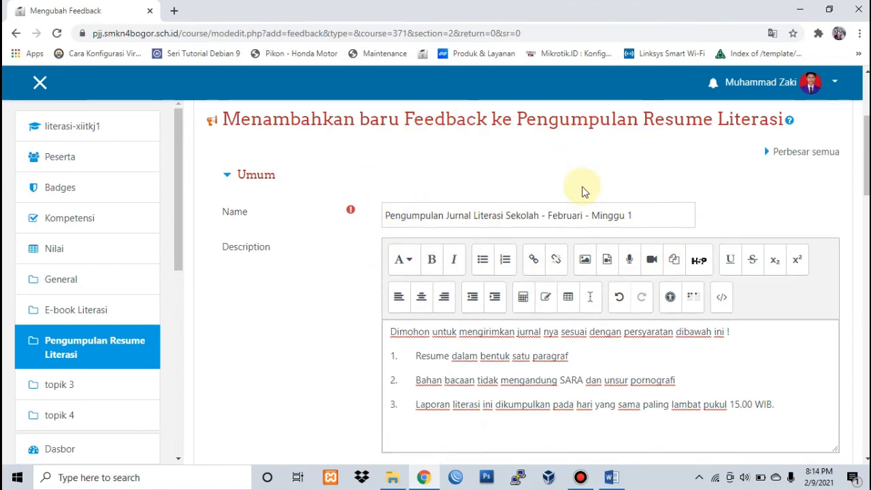
scroll(584, 190, down, 1)
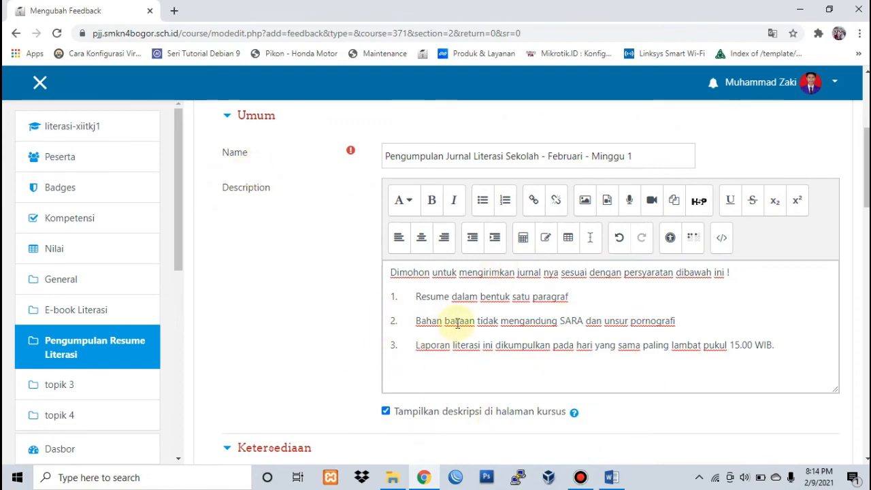
scroll(507, 307, down, 1)
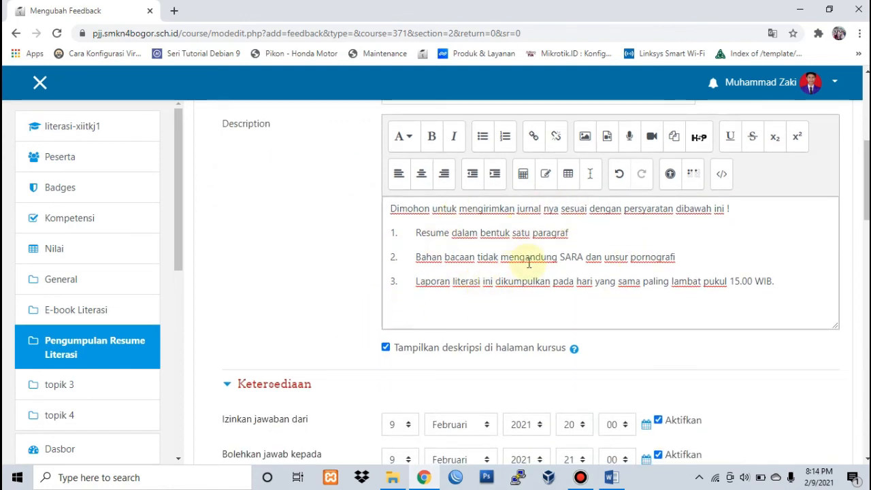
scroll(531, 267, down, 2)
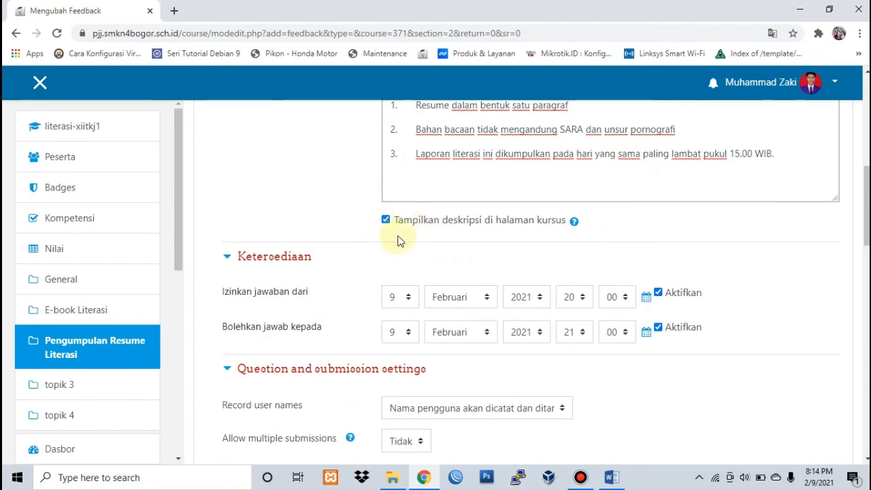
scroll(610, 218, up, 2)
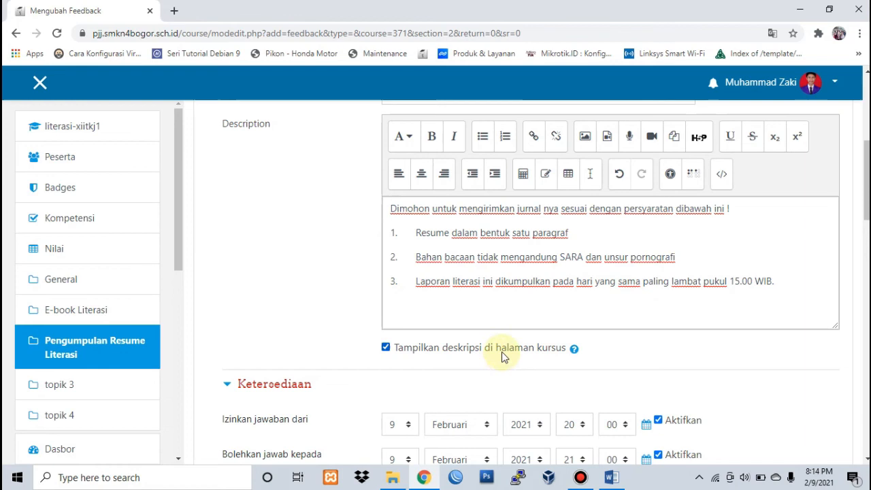
scroll(526, 308, down, 1)
scroll(526, 308, down, 2)
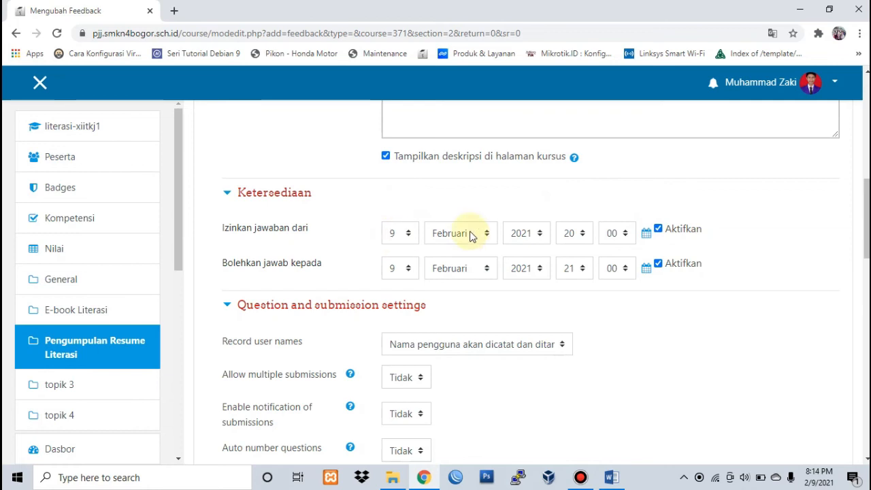
scroll(518, 238, down, 1)
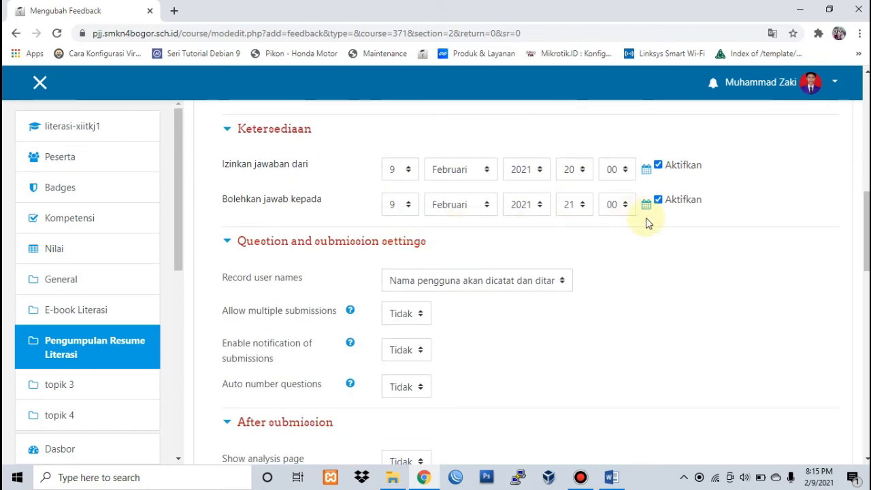
scroll(647, 222, down, 1)
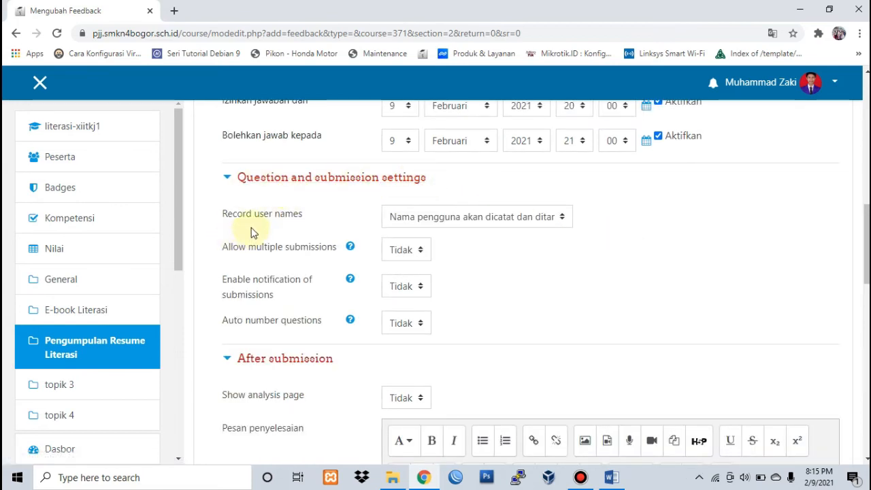
Switch Record user names to Anonim and back to recording and showing user names with the answers.
click(440, 215)
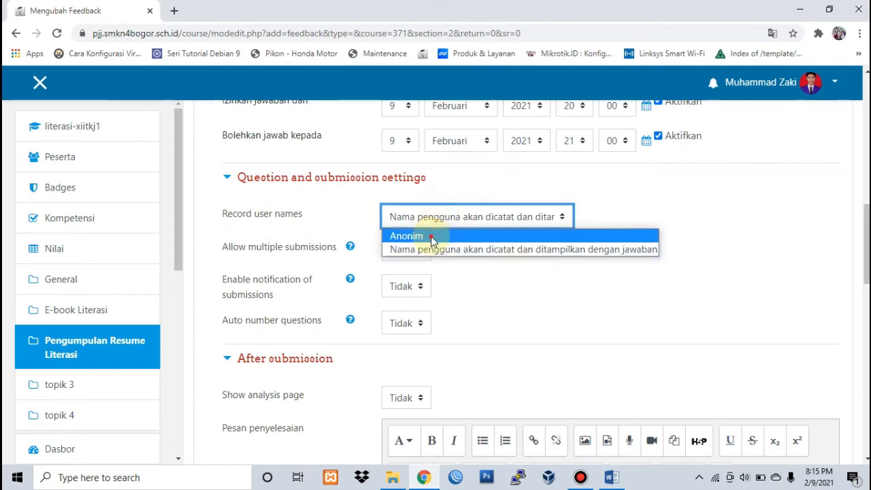
click(432, 236)
click(455, 216)
click(446, 249)
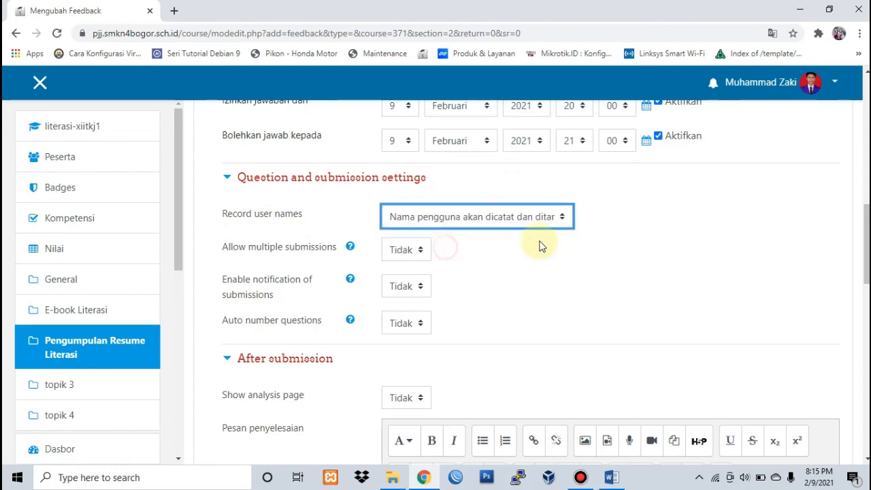
click(549, 214)
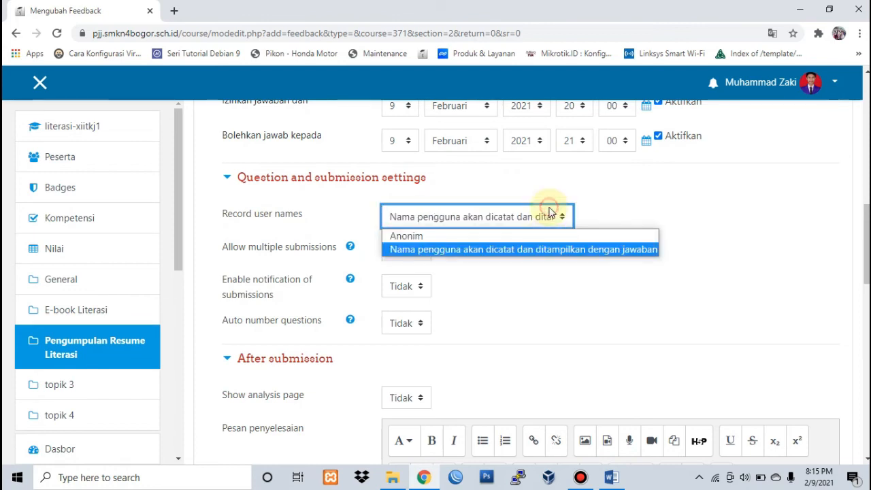
click(551, 256)
Check the remaining After submission settings, then save the Feedback activity and display it.
scroll(548, 254, down, 4)
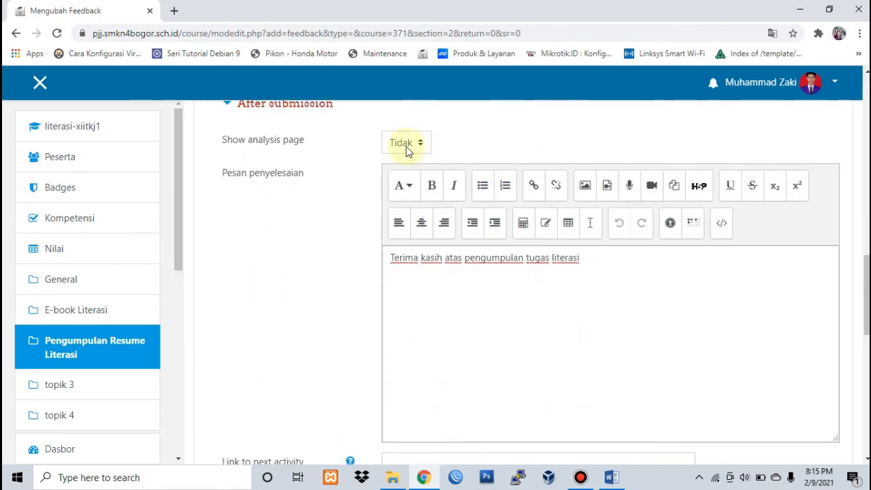
scroll(284, 202, up, 1)
scroll(531, 194, down, 2)
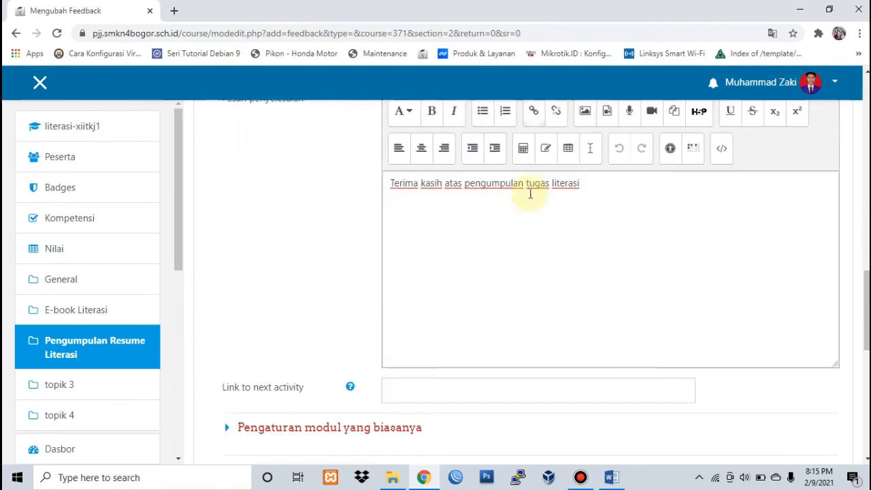
scroll(544, 205, down, 3)
scroll(613, 204, up, 3)
scroll(624, 201, down, 3)
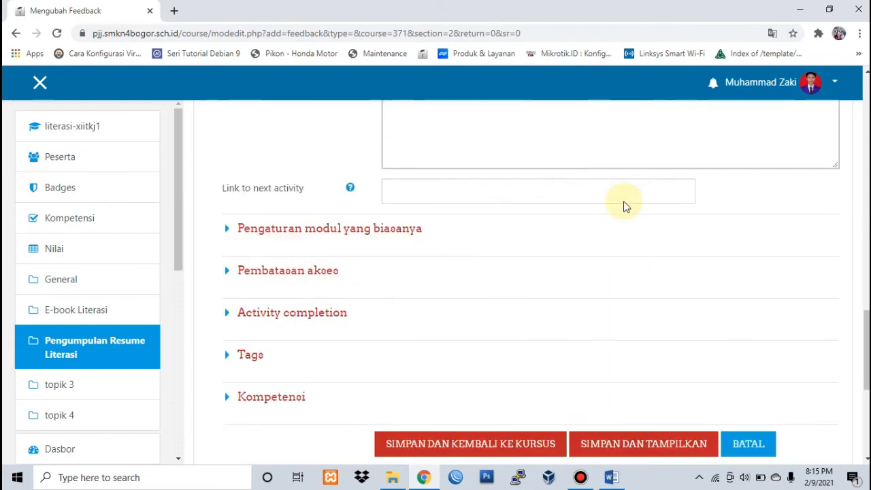
scroll(623, 204, down, 2)
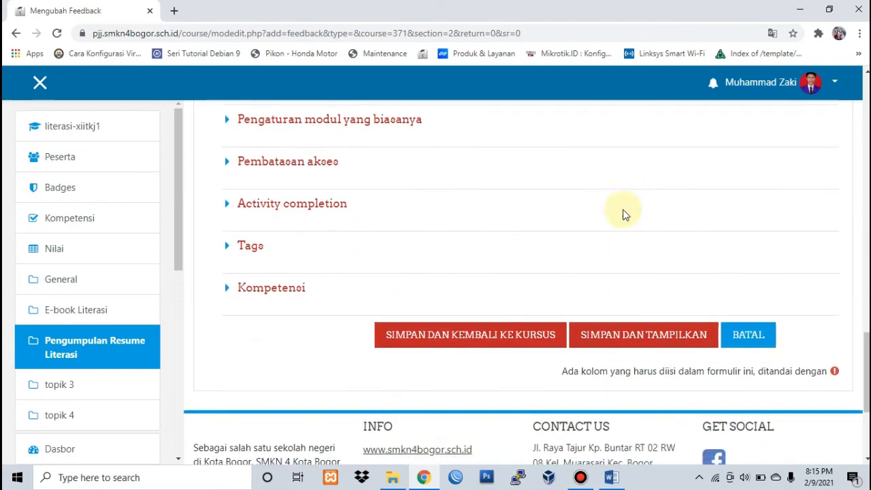
click(637, 342)
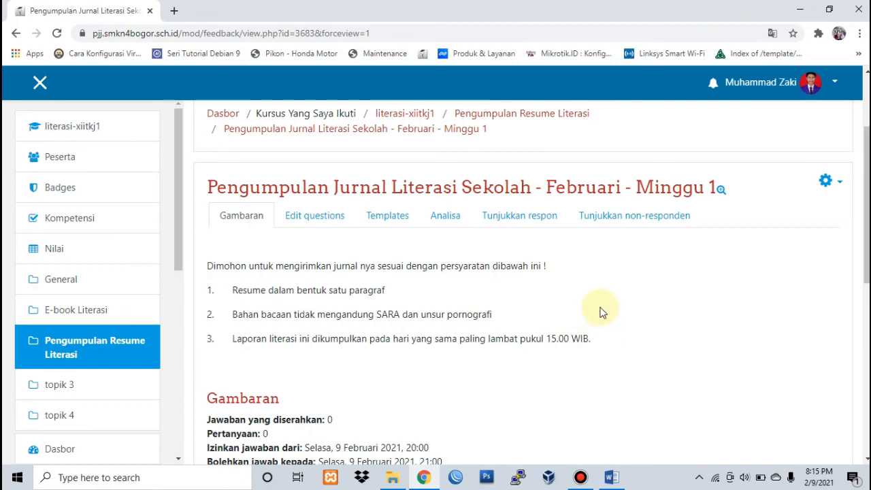
Switch to Word and examine the name and class fields and table columns of the school literacy journal form.
click(611, 477)
scroll(586, 300, up, 5)
scroll(586, 298, up, 3)
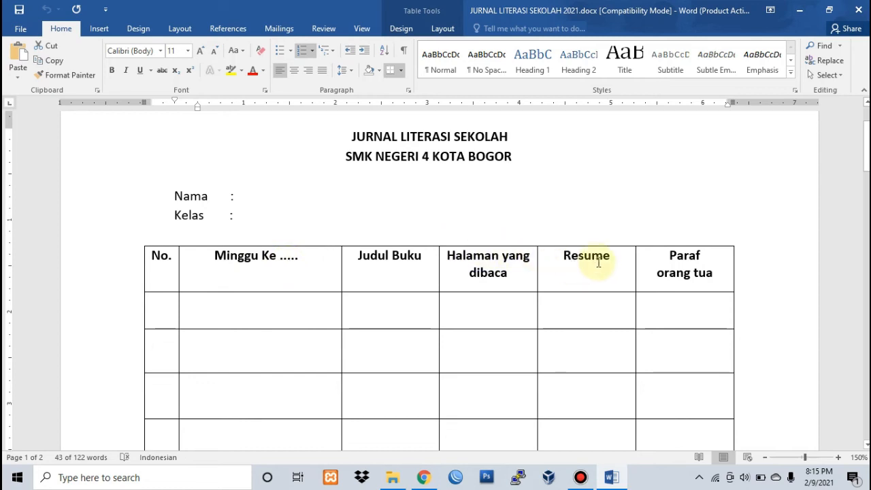
scroll(599, 260, down, 2)
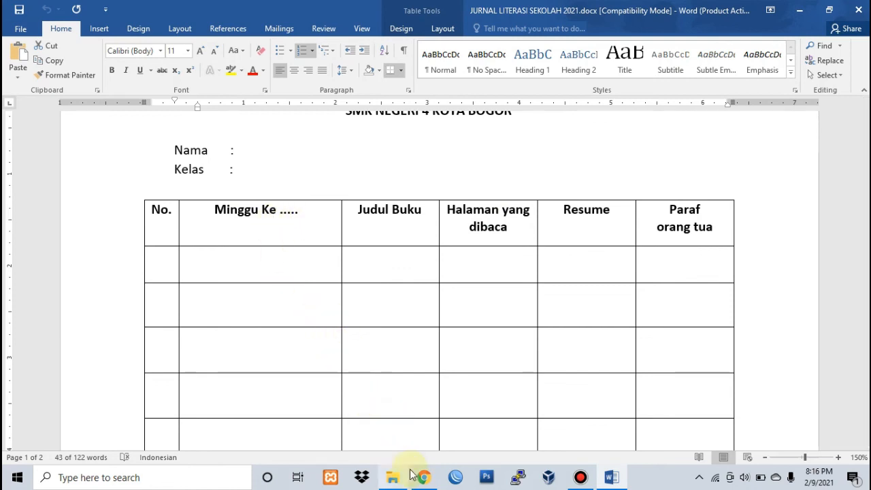
mouse_move(418, 478)
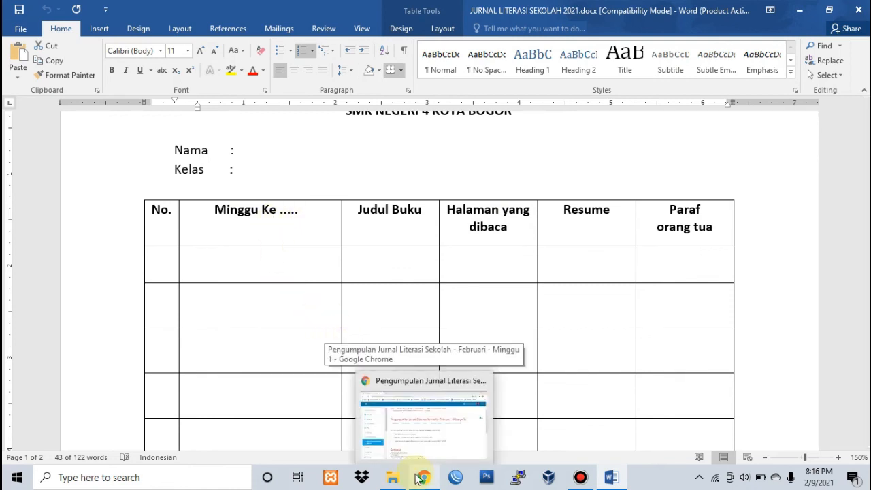
Switch back to Chrome and select the public template "Form Jurnal Literasi Sekolah 2021" for the Feedback activity.
click(418, 478)
scroll(711, 308, up, 2)
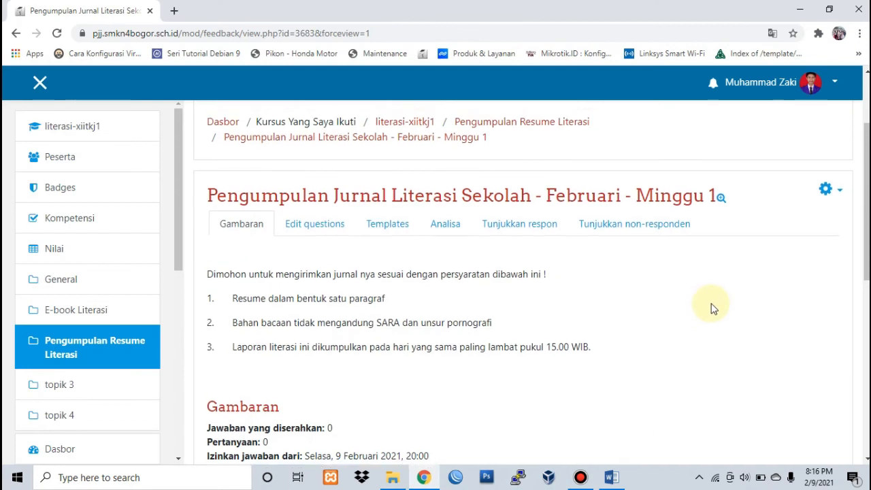
scroll(712, 308, down, 1)
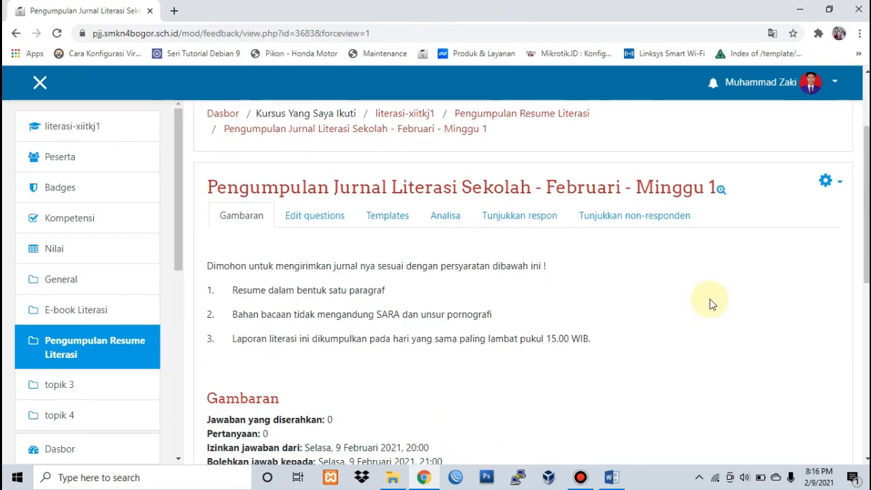
click(388, 217)
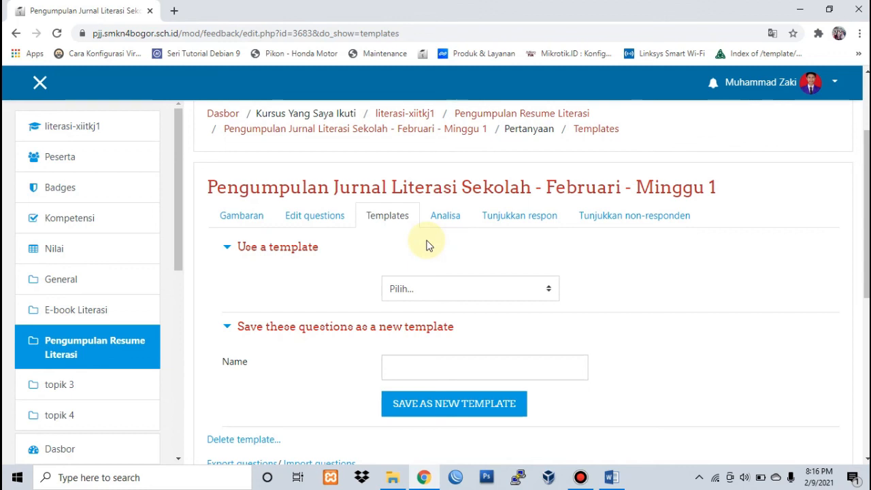
click(508, 289)
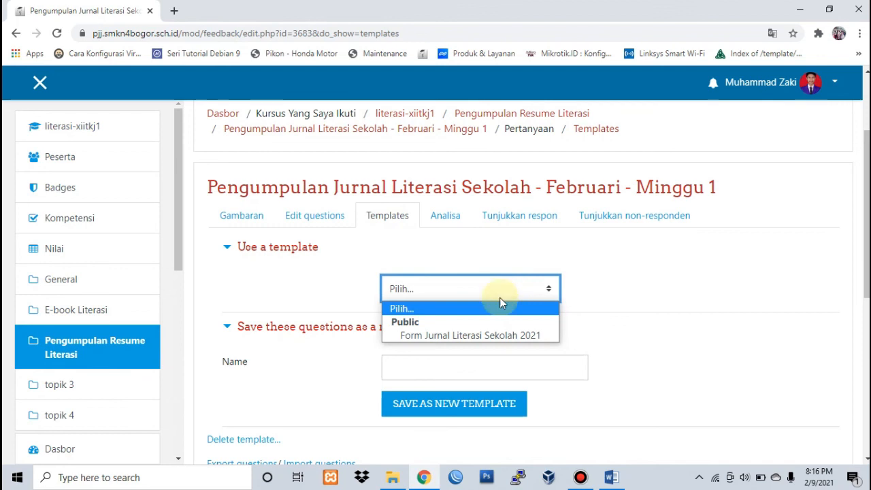
click(439, 337)
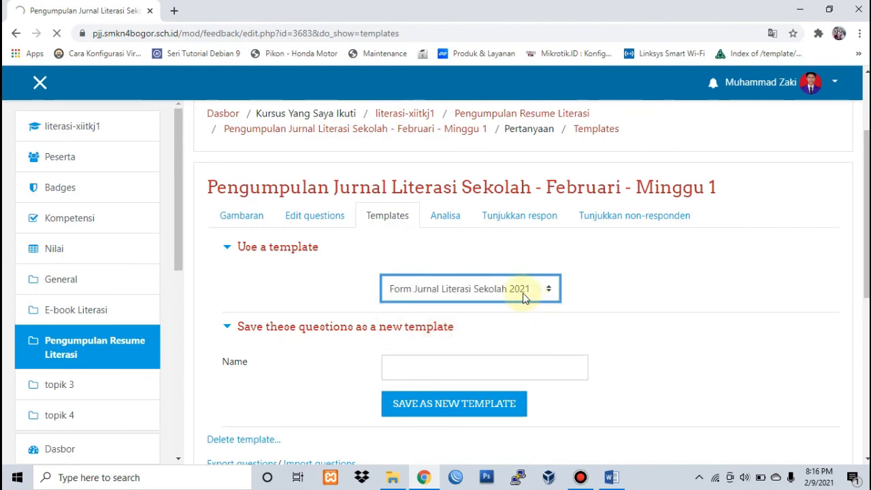
scroll(395, 265, down, 1)
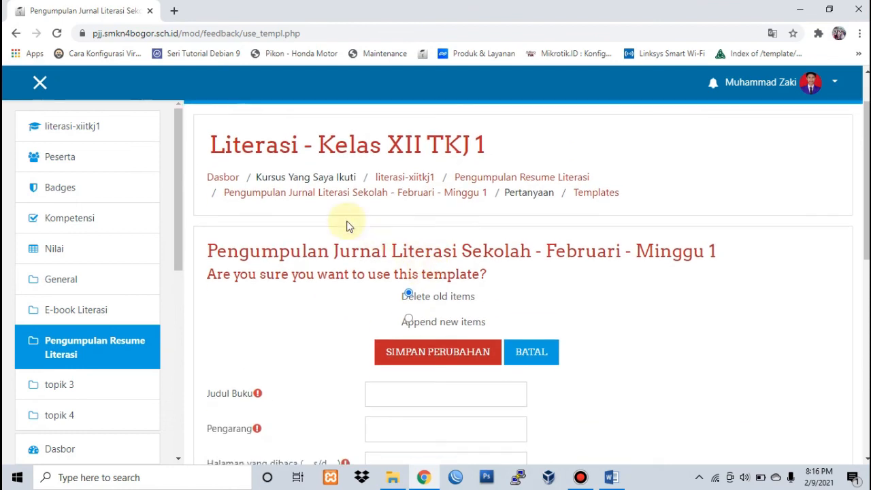
Review the template's questions and apply it to the activity with the Delete old items option.
scroll(331, 261, down, 1)
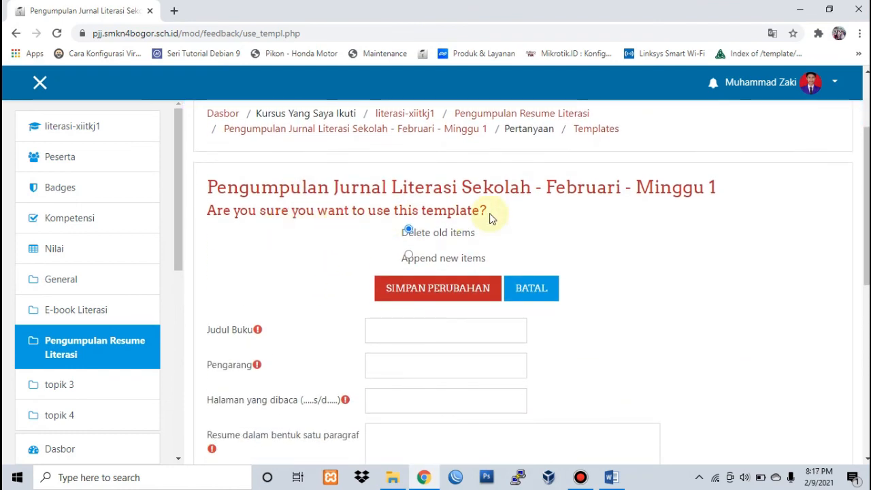
scroll(345, 239, down, 2)
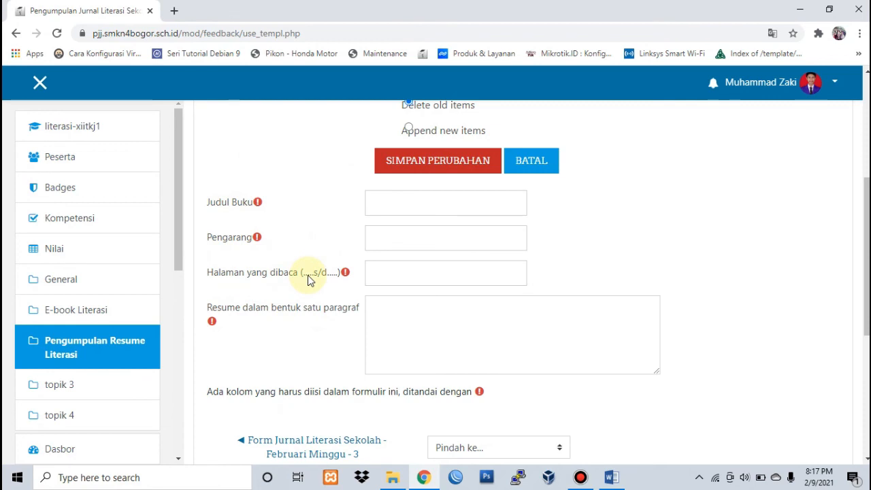
scroll(320, 259, down, 1)
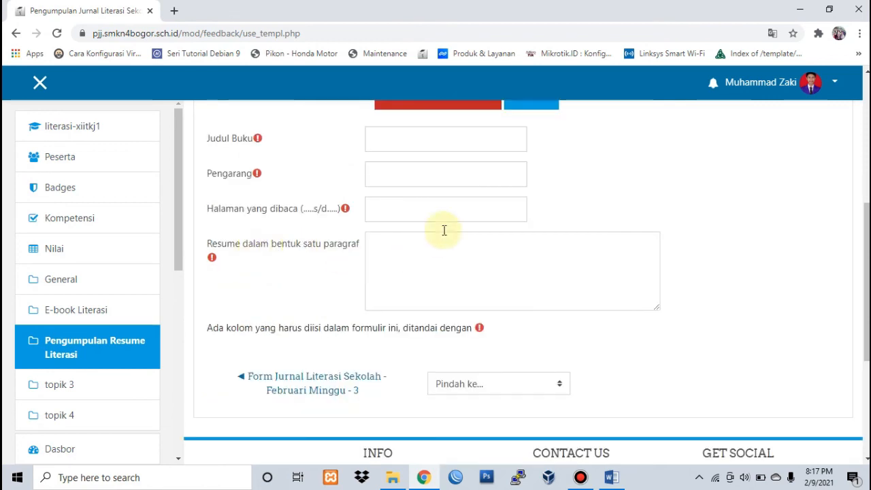
scroll(477, 269, up, 2)
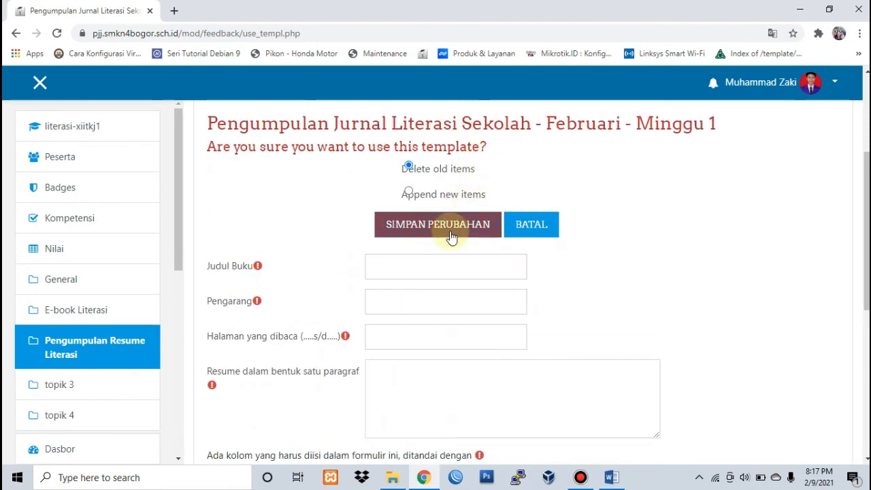
scroll(449, 238, up, 1)
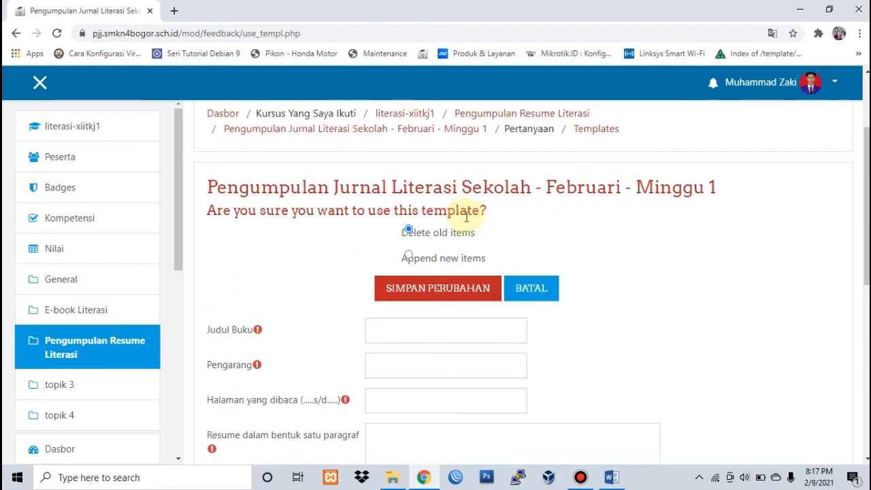
scroll(460, 245, down, 1)
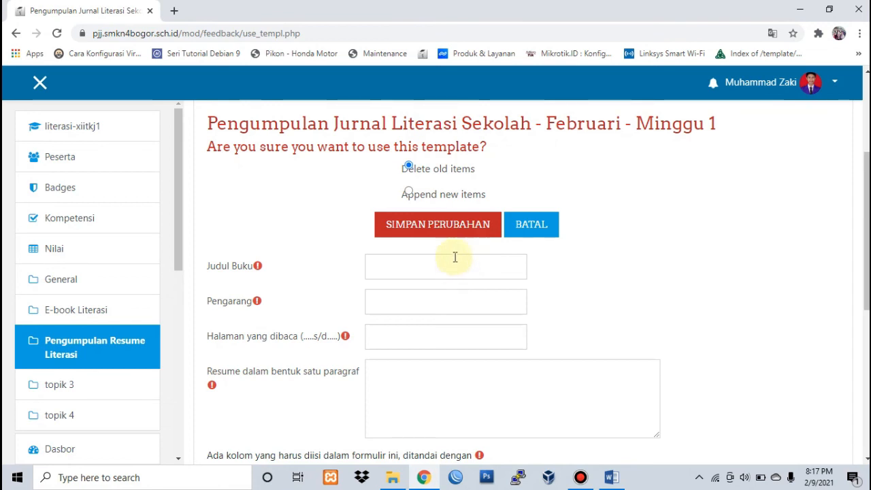
click(460, 226)
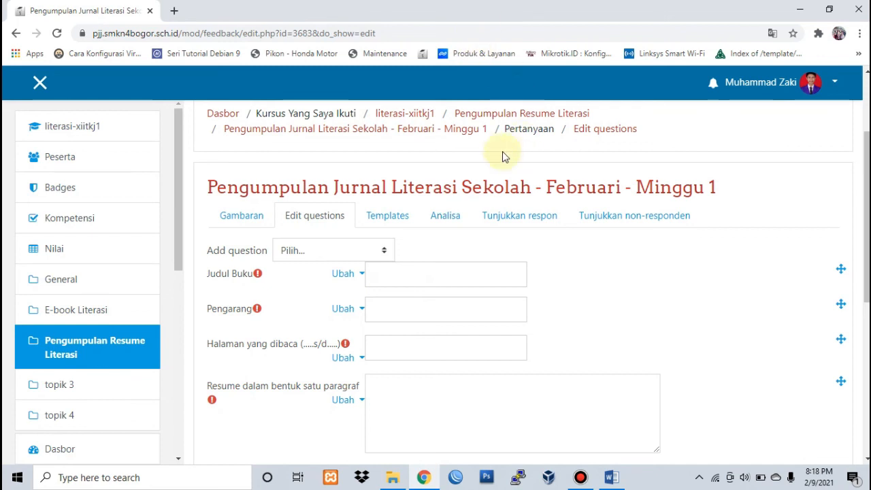
Open the activity's responses view (Tunjukkan respon).
click(514, 229)
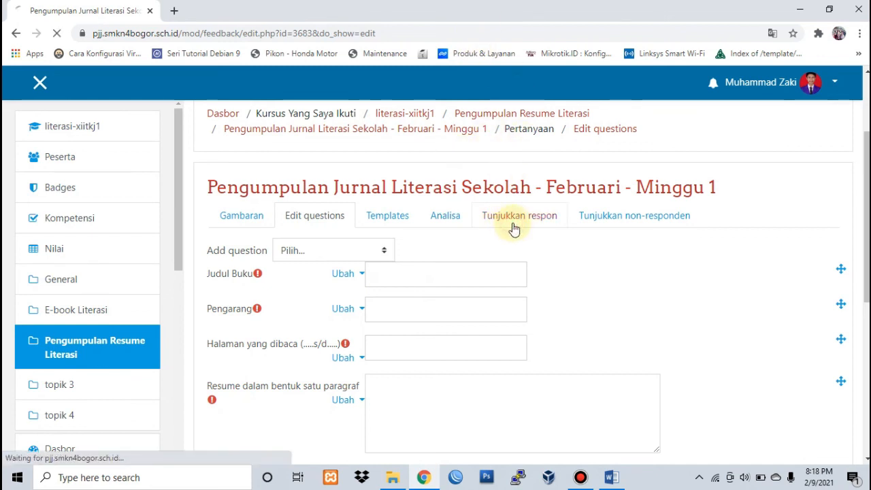